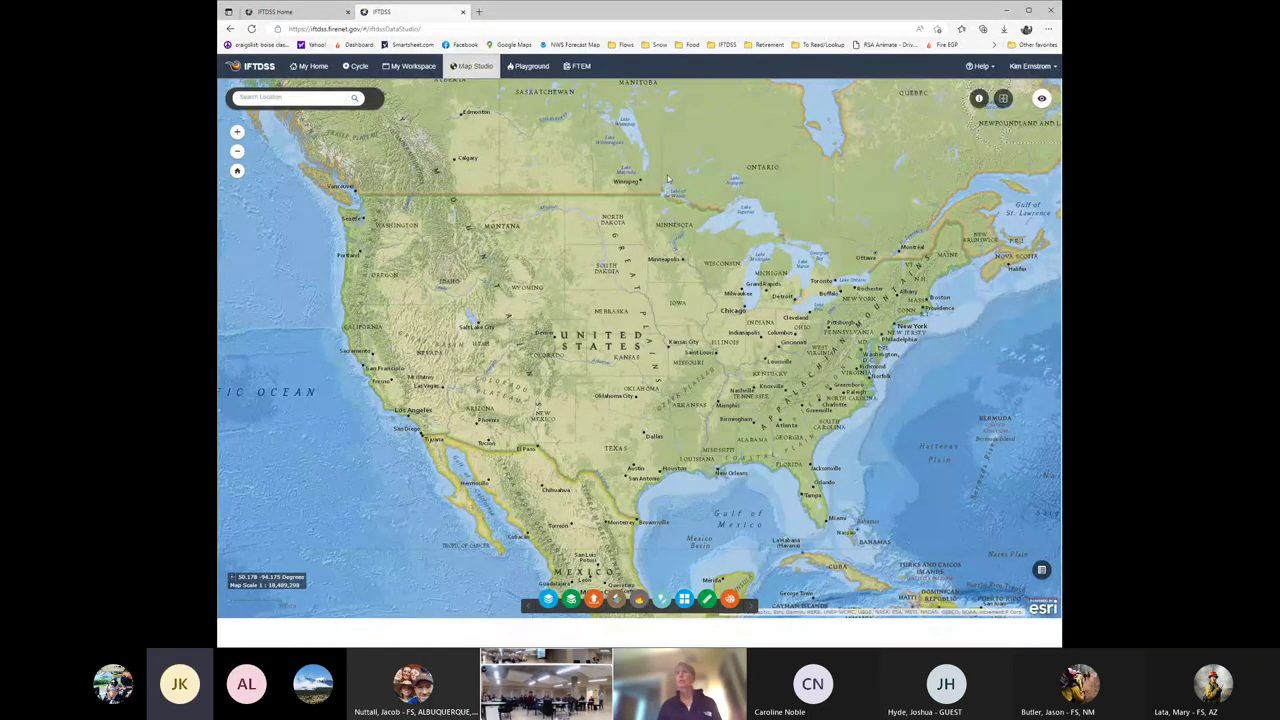
Step: Open My Workspace, view the Help Center's home page, and return to the workspace
click(410, 68)
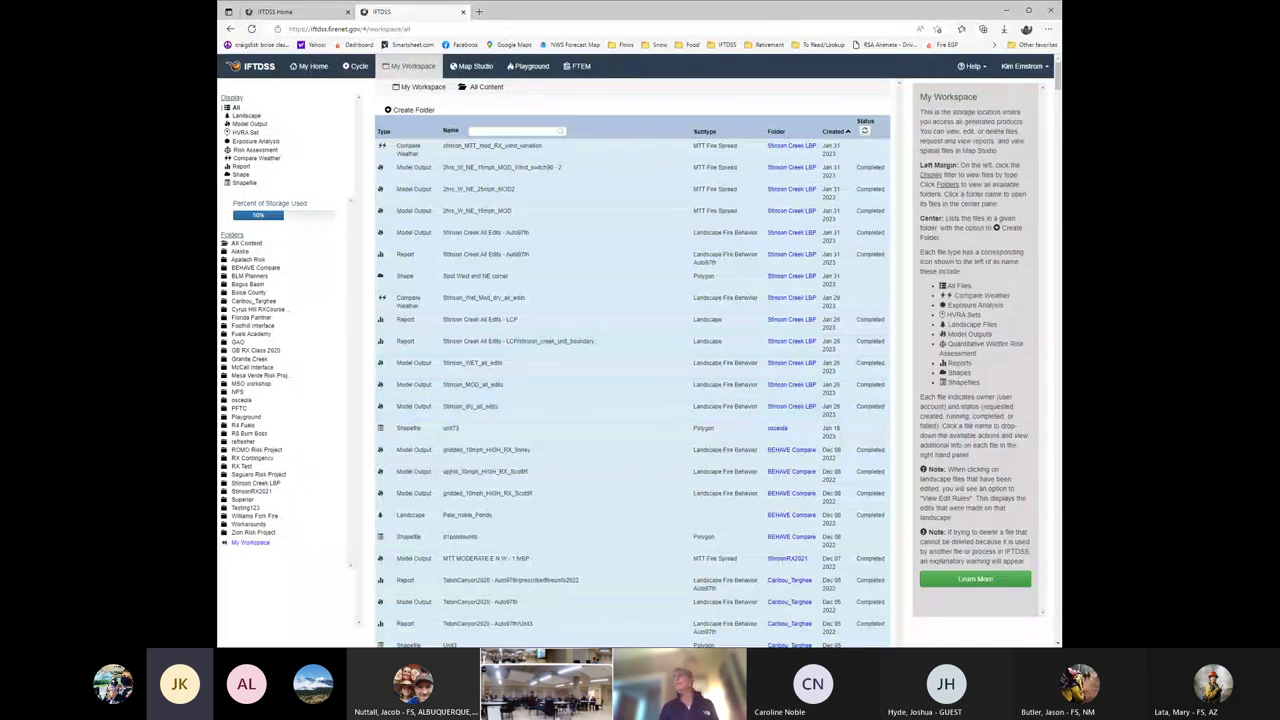
click(966, 66)
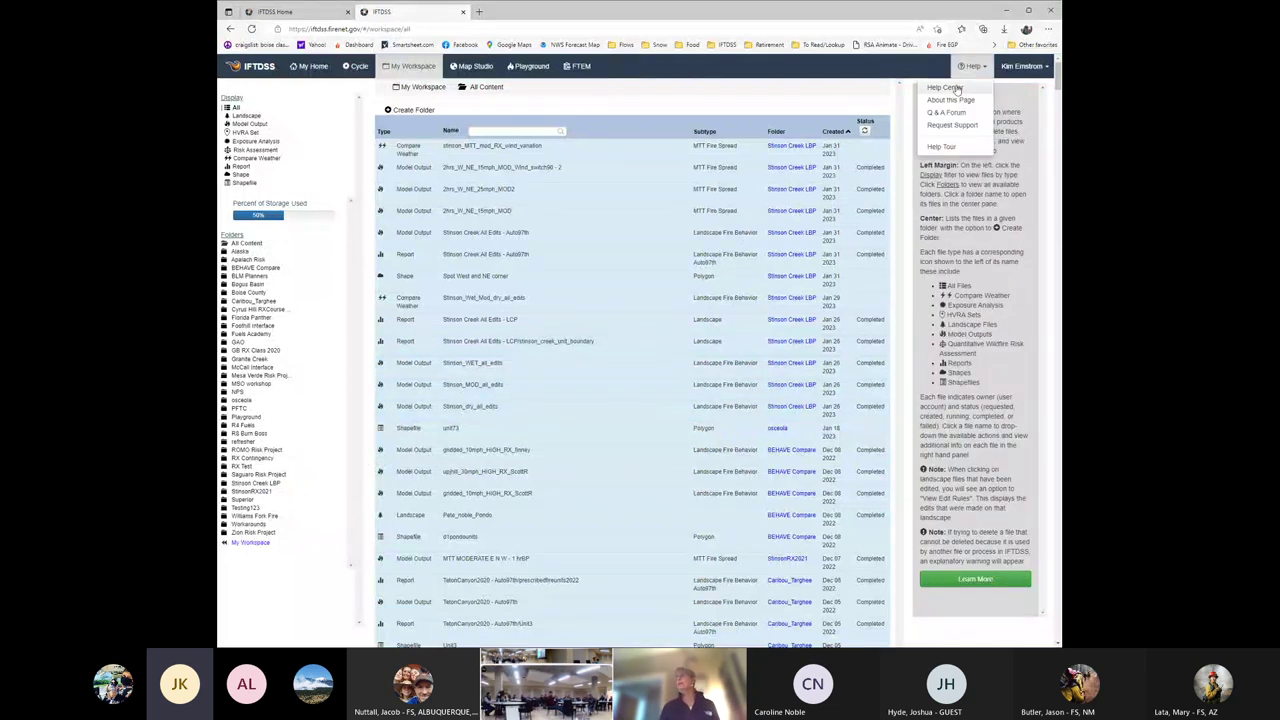
click(956, 90)
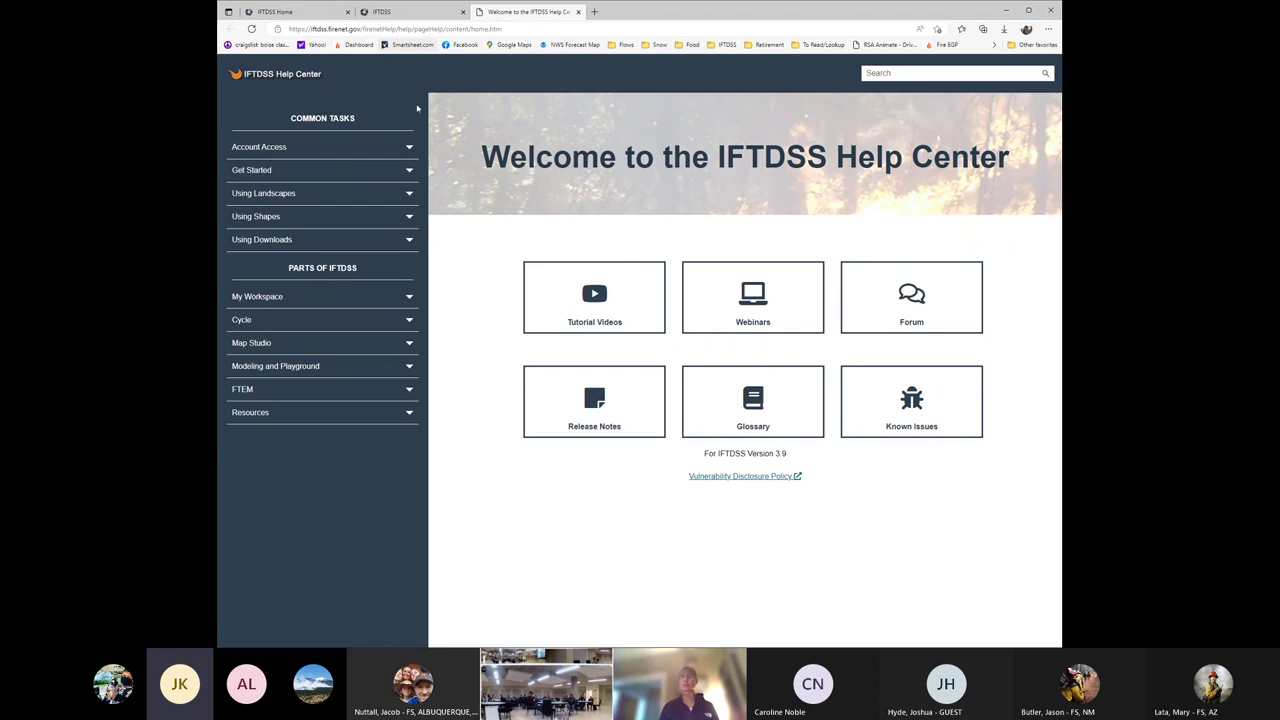
click(422, 14)
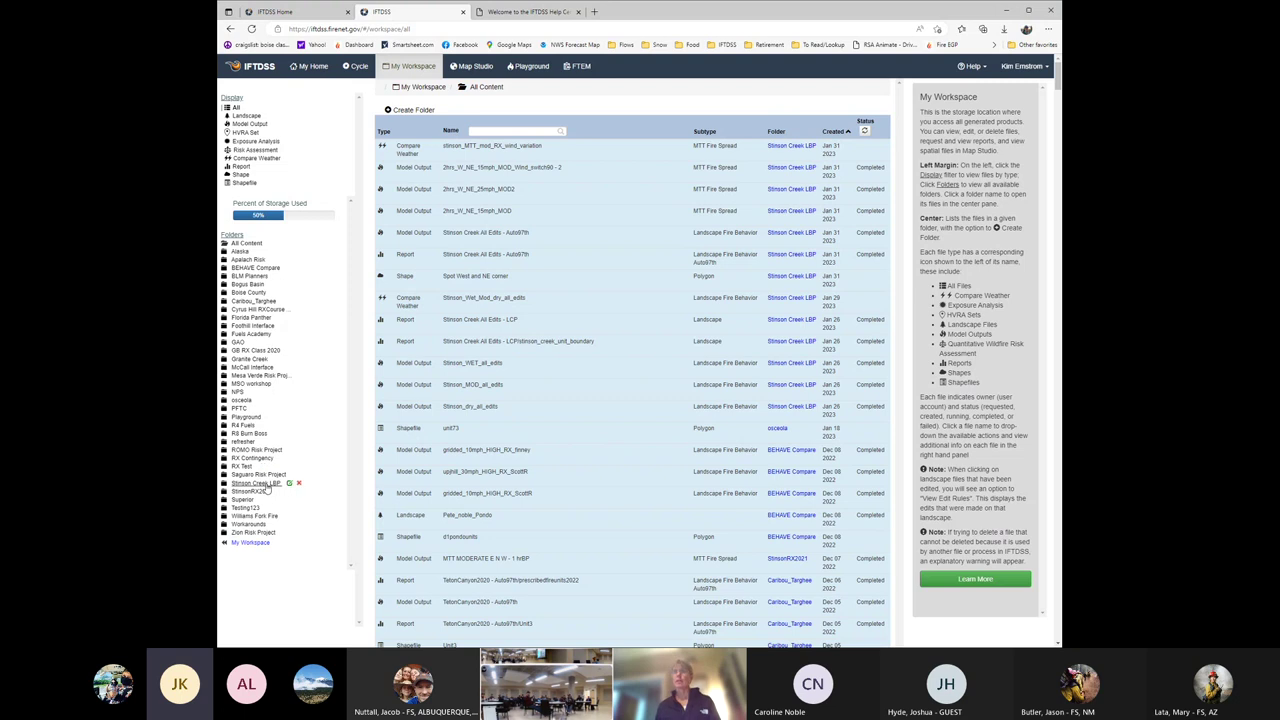
Step: Open the Stinson Creek LBP folder and show the available actions for the 2hrs_W_NE_15mph_MOD model output
click(262, 484)
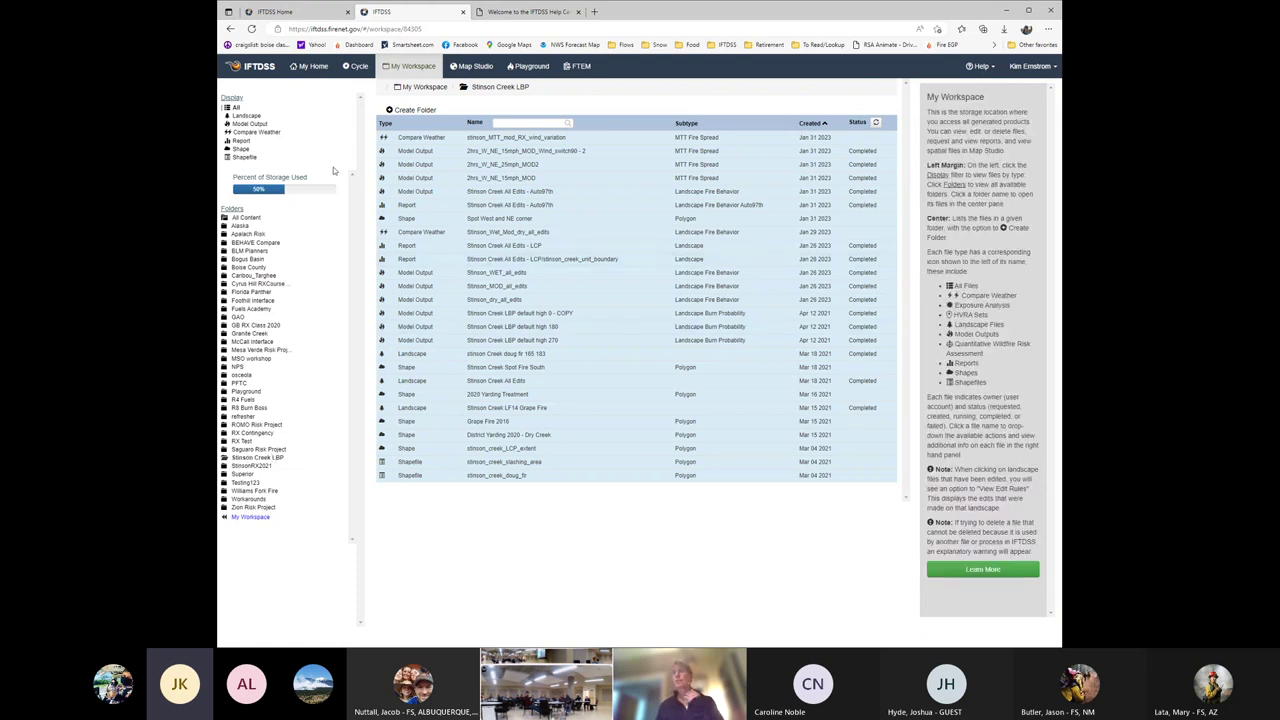
click(520, 138)
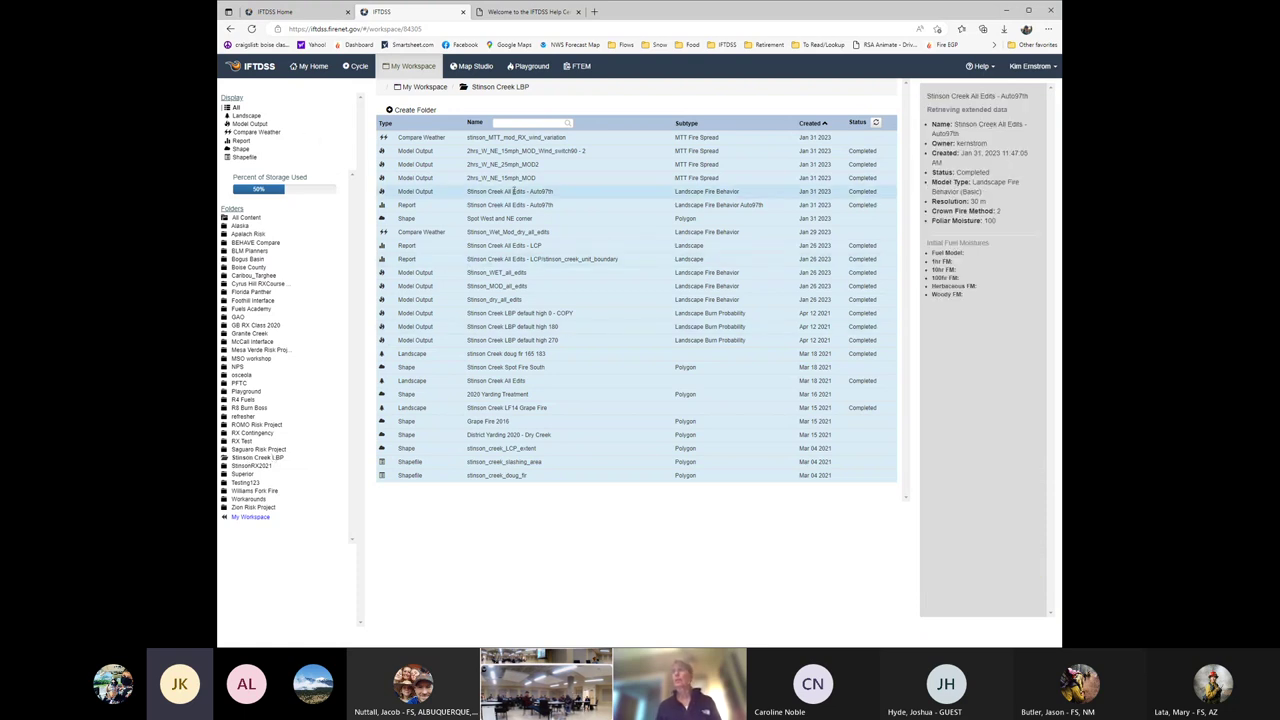
click(536, 150)
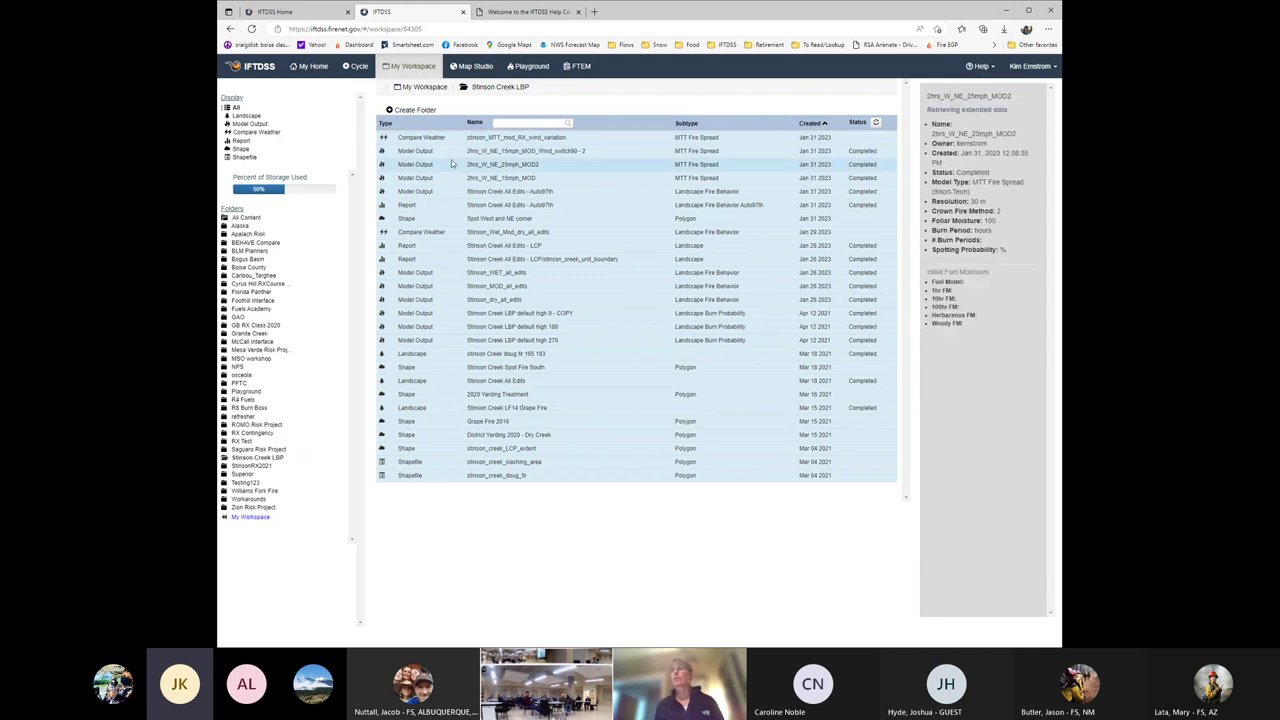
click(491, 179)
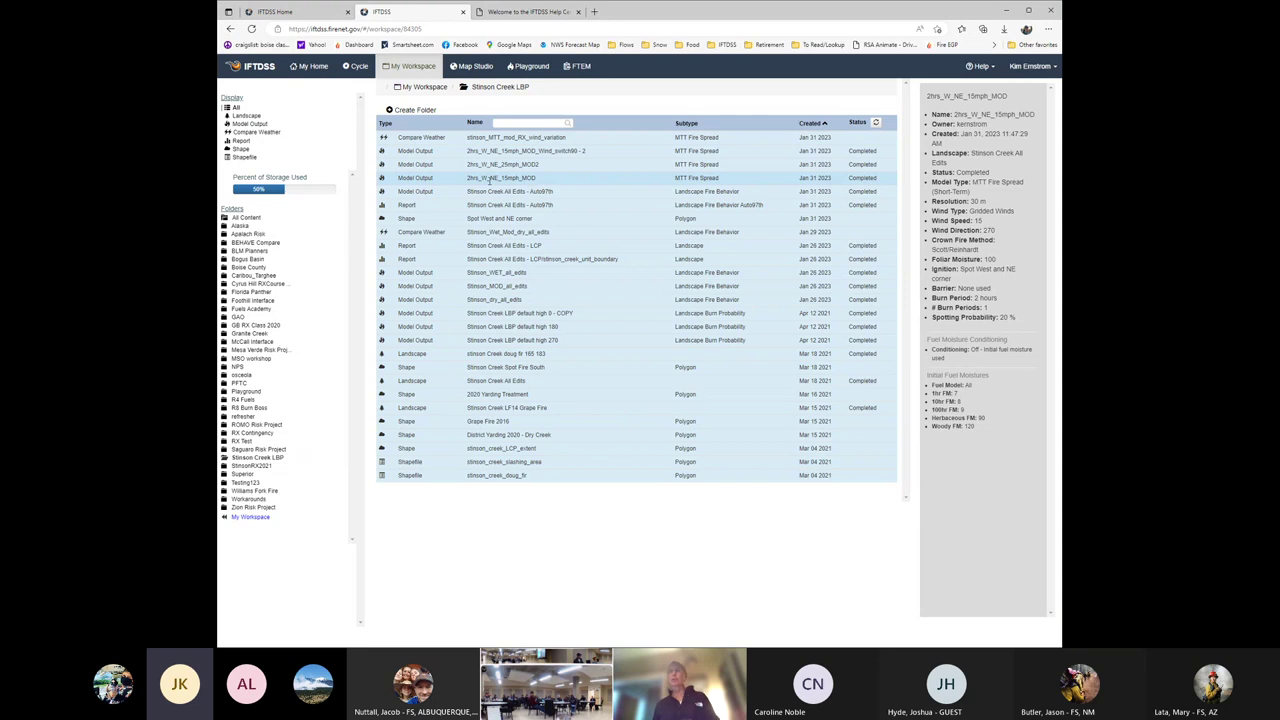
click(490, 178)
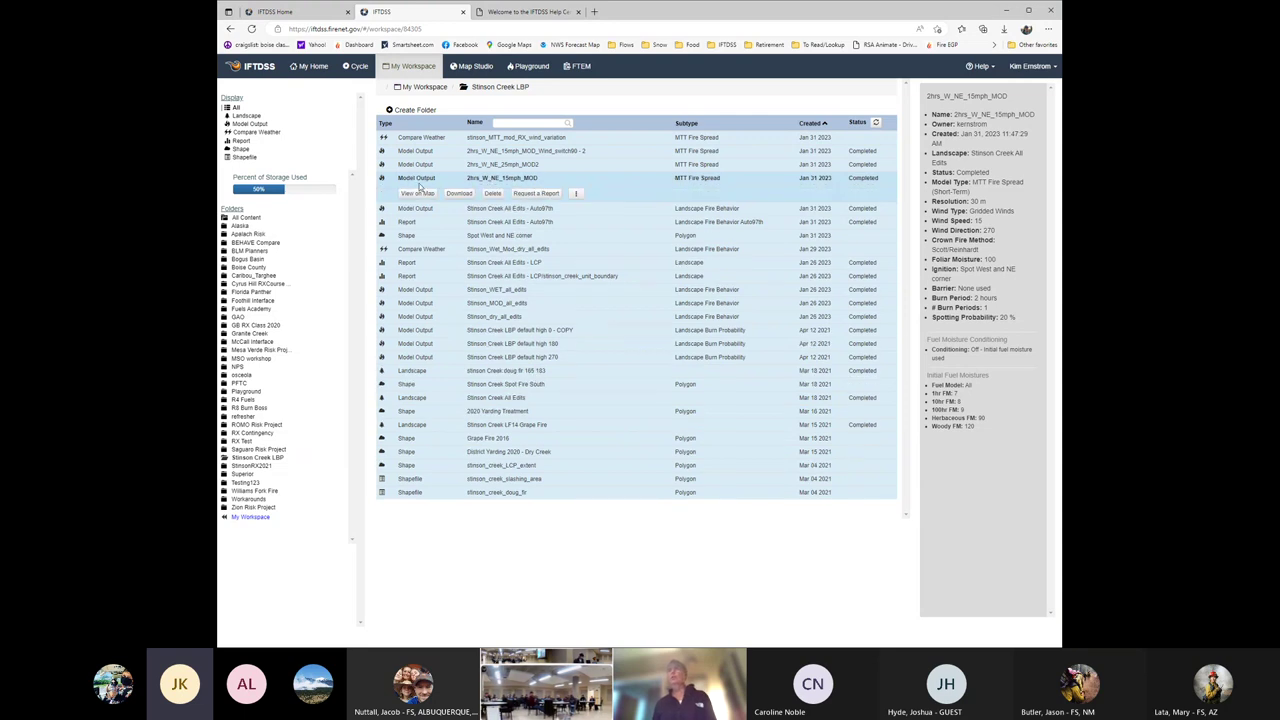
key(ctrl+a)
Step: Create a new MTT Fire Spread (Short-Term) model run in the modeling playground
click(522, 67)
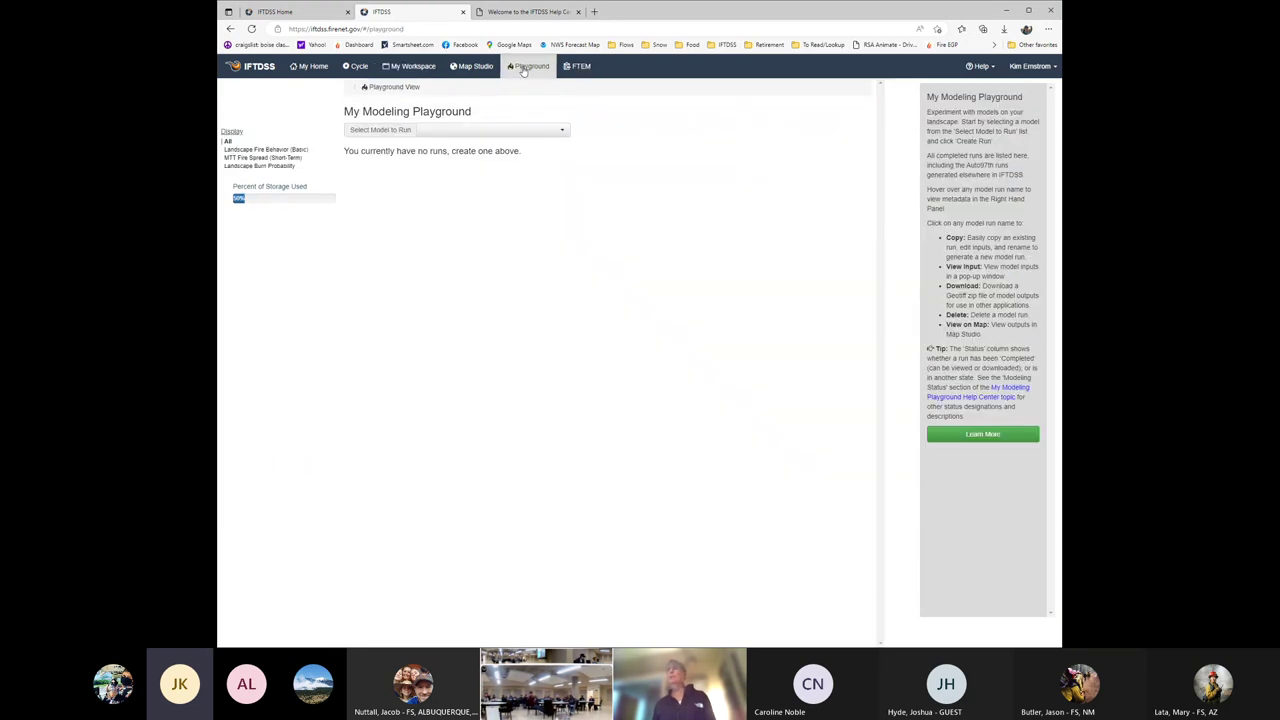
click(490, 131)
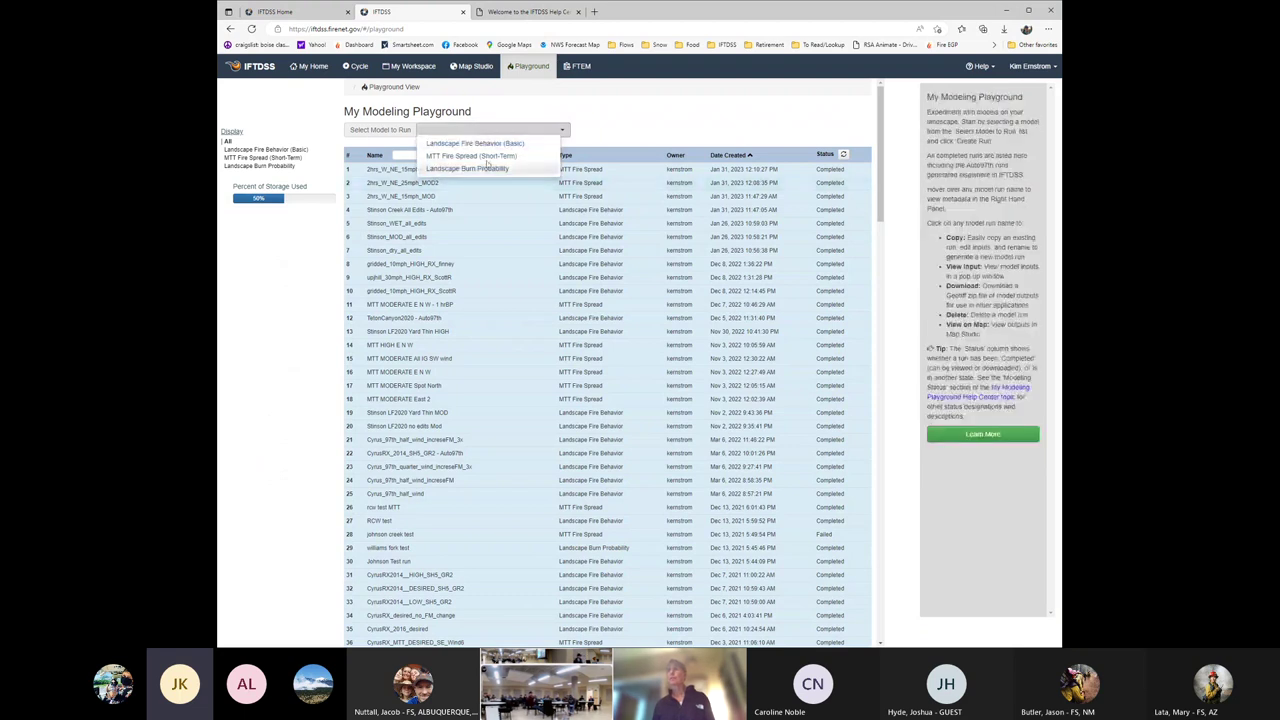
click(471, 156)
click(603, 131)
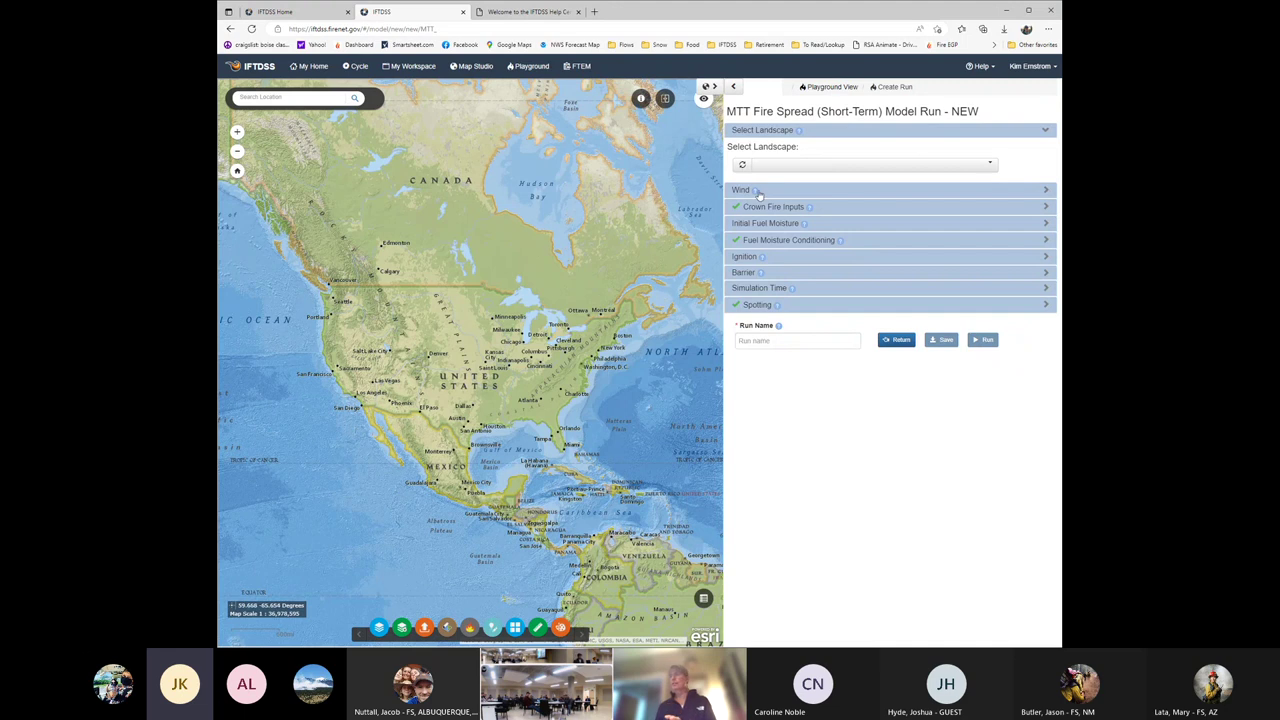
Step: Find and select the Stinson Creek All Edits landscape for the new MTT Fire Spread run
click(819, 166)
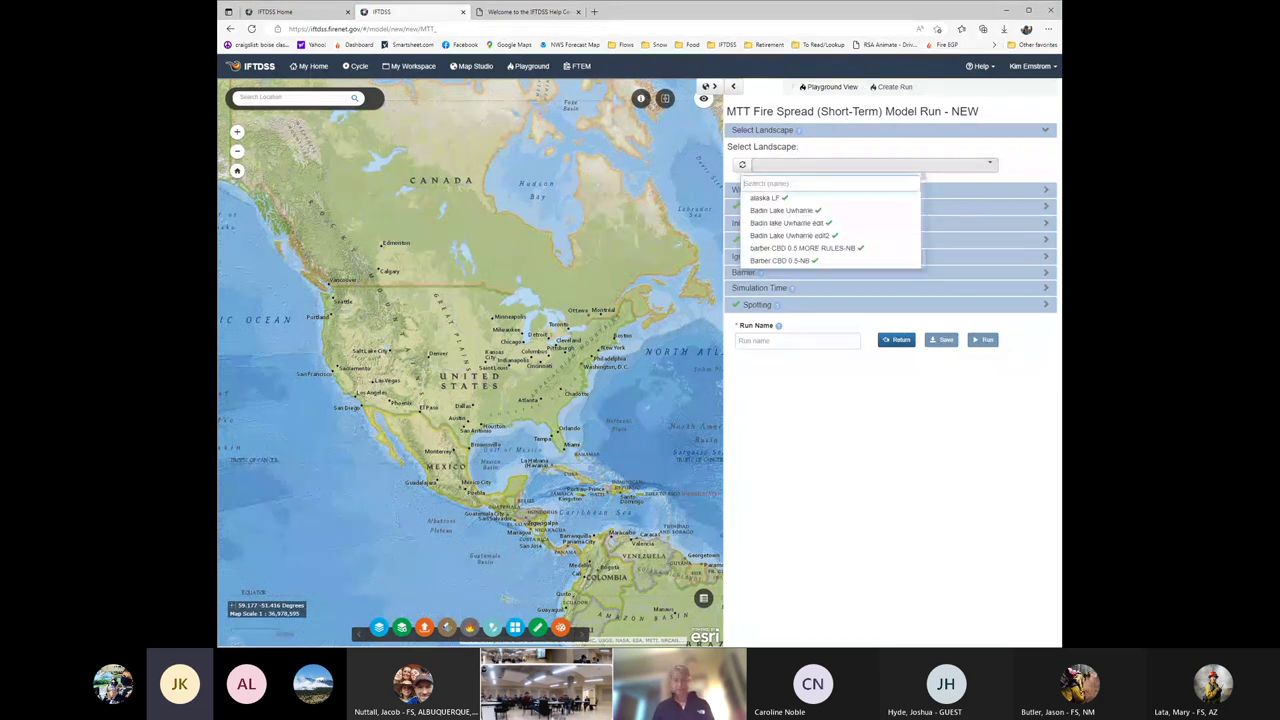
text(sin)
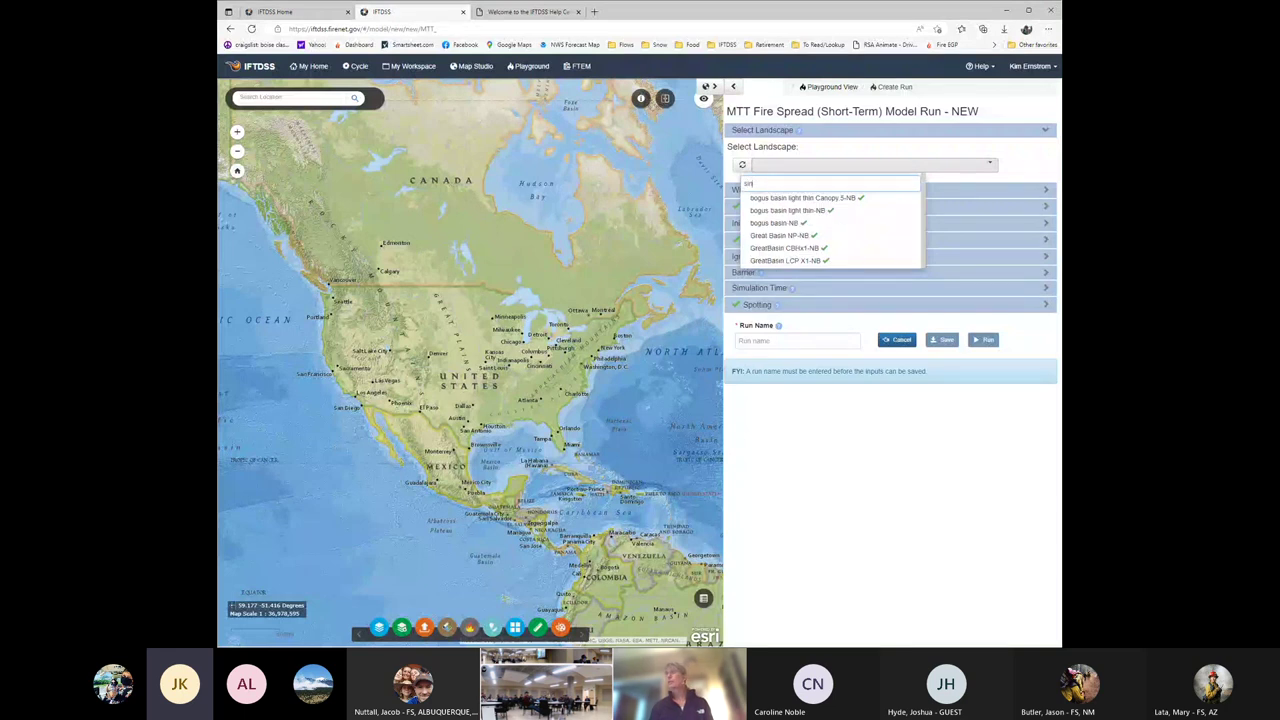
key(BackSpace)
key(BackSpace)
text(tin)
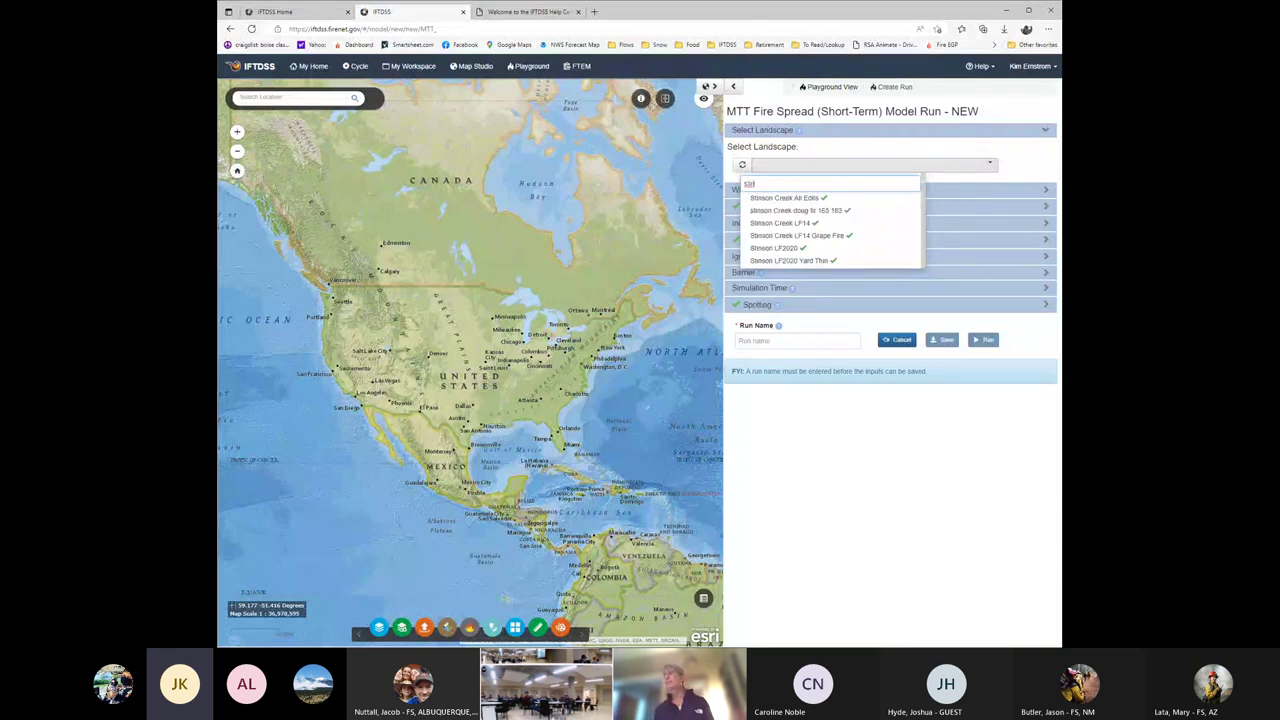
key(Up)
key(Up)
key(Up)
key(Up)
key(Up)
key(Return)
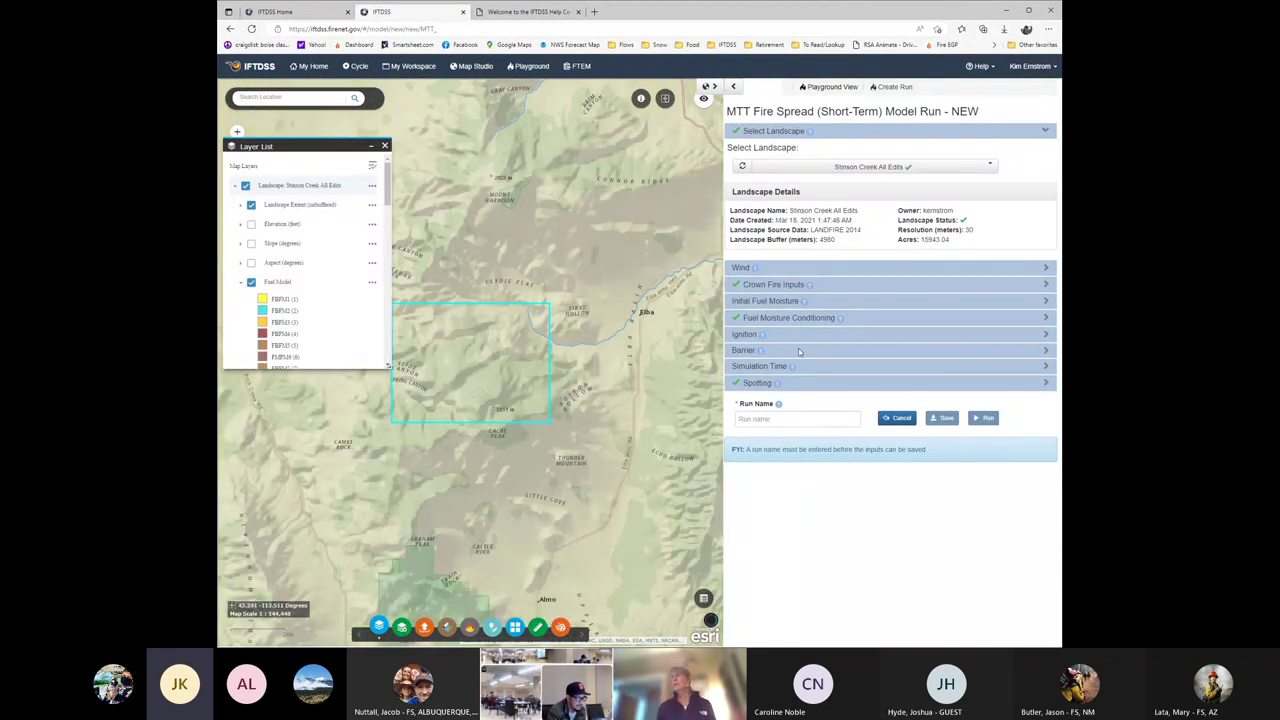
Step: Review the wind, crown fire and initial fuel moisture inputs of the new run, including the help text for wind
click(1044, 272)
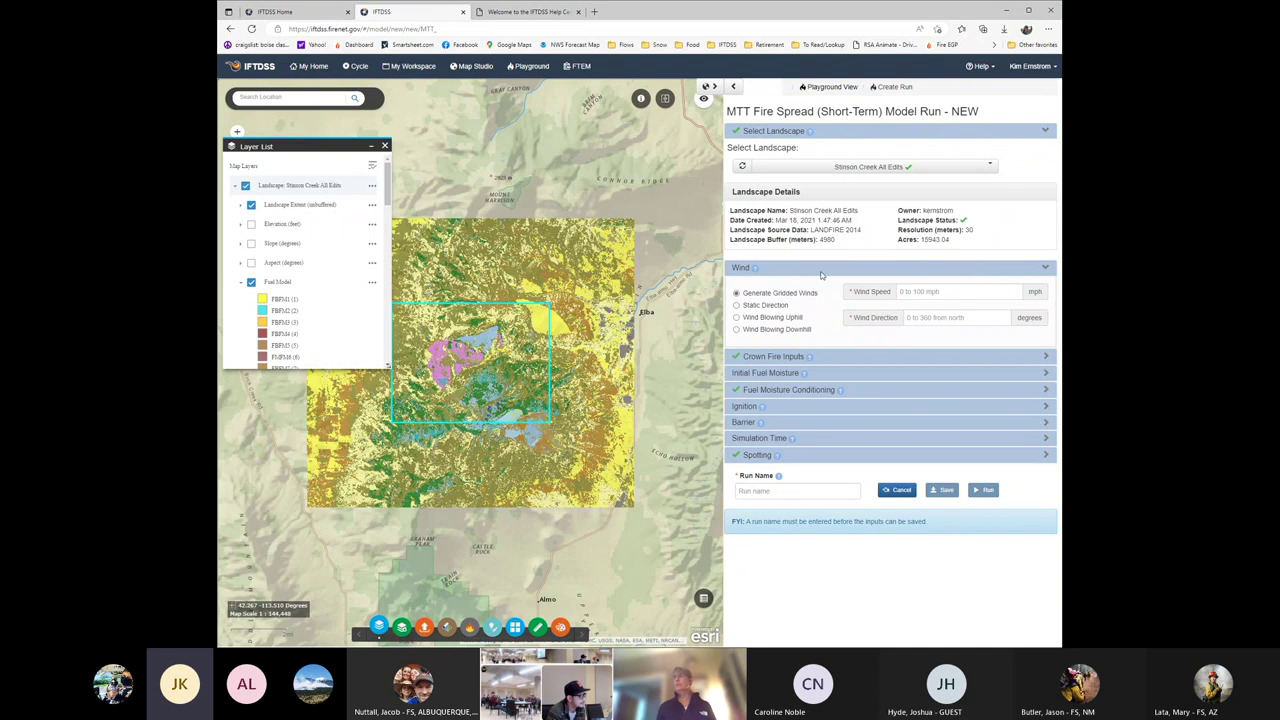
click(1030, 270)
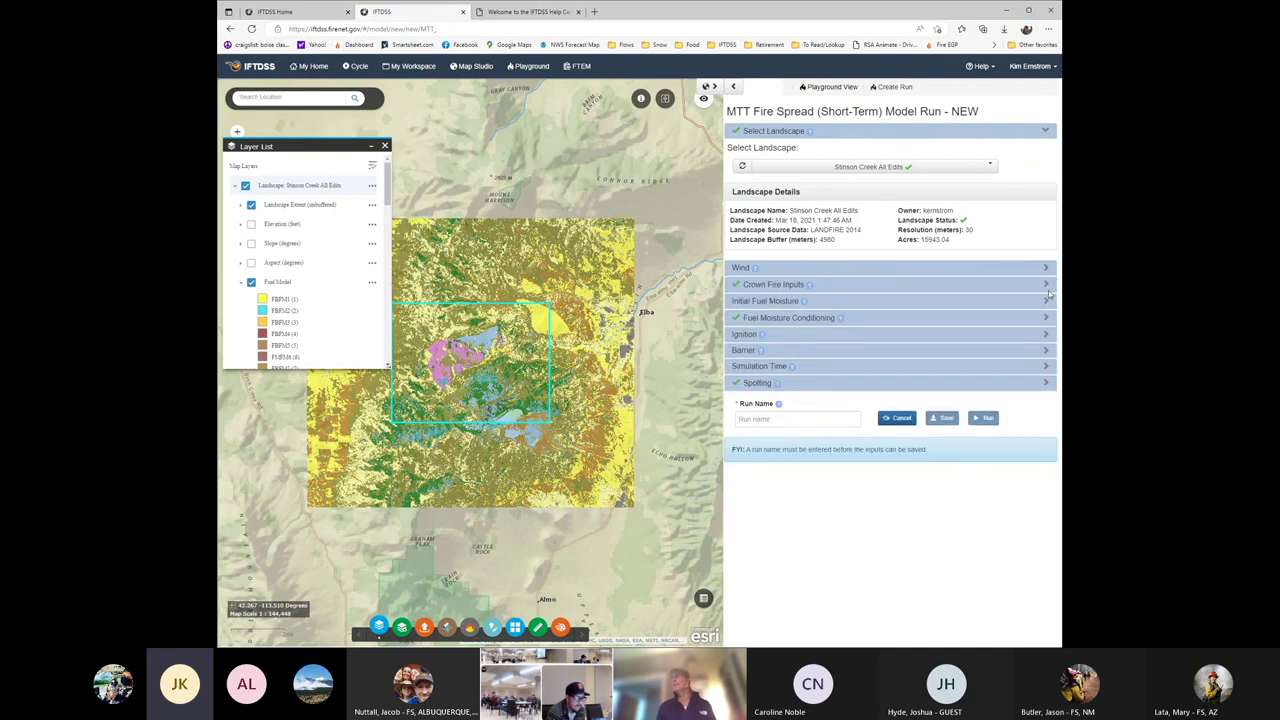
click(1046, 288)
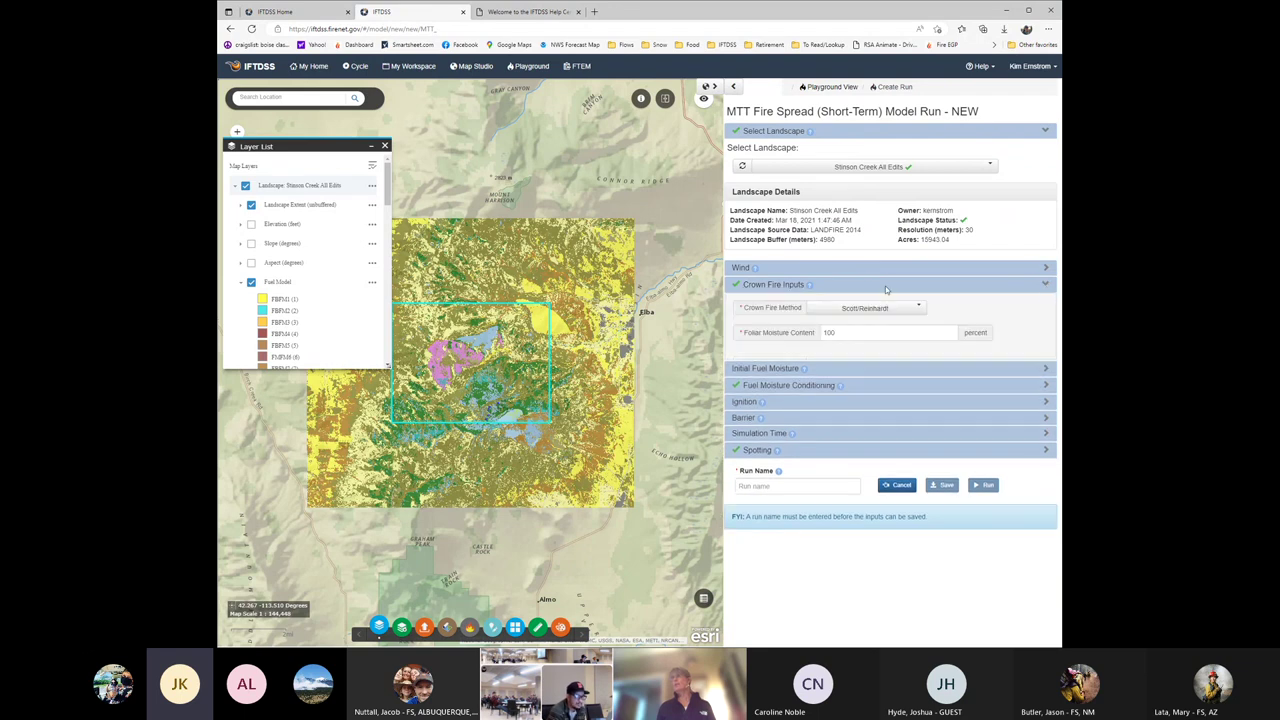
mouse_move(755, 269)
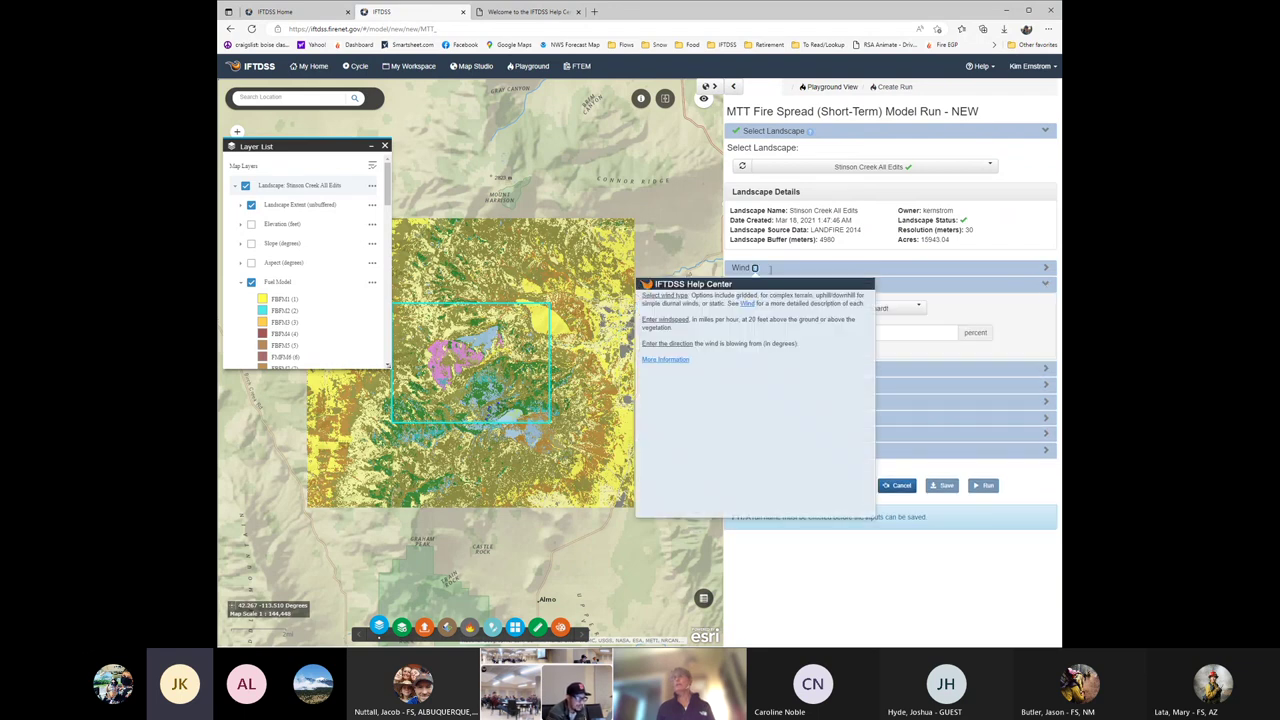
click(984, 283)
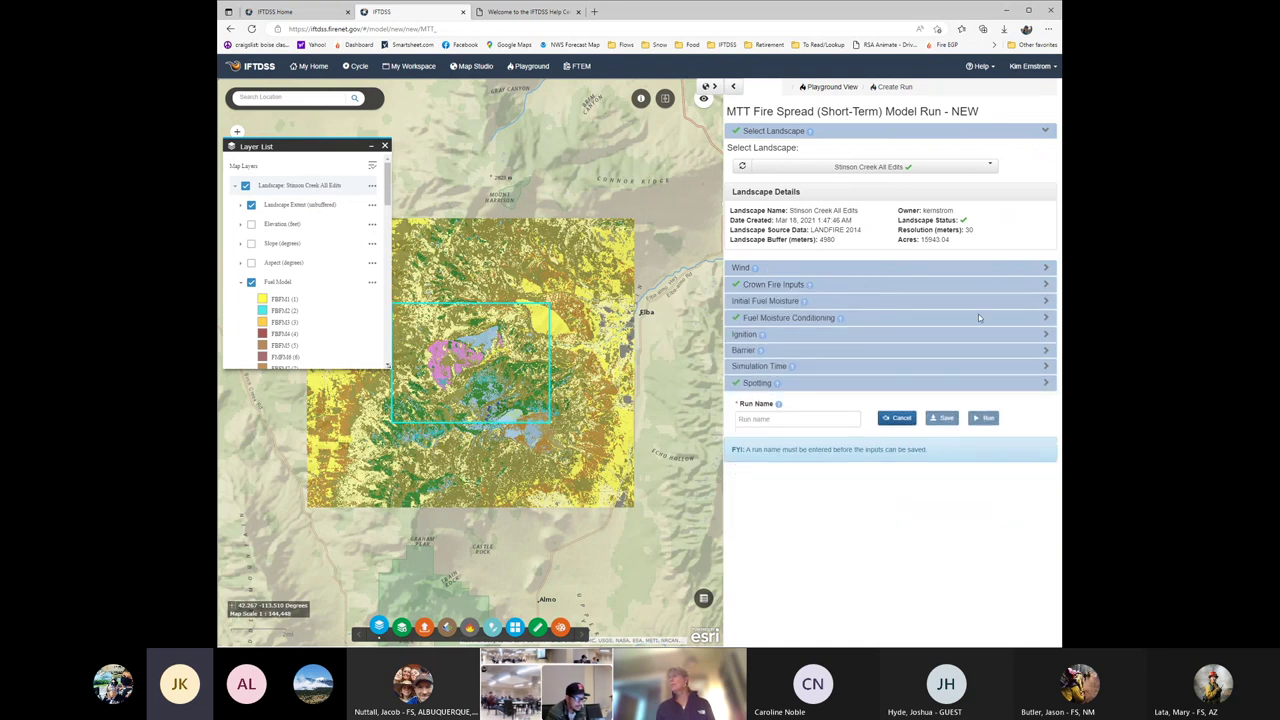
click(1043, 304)
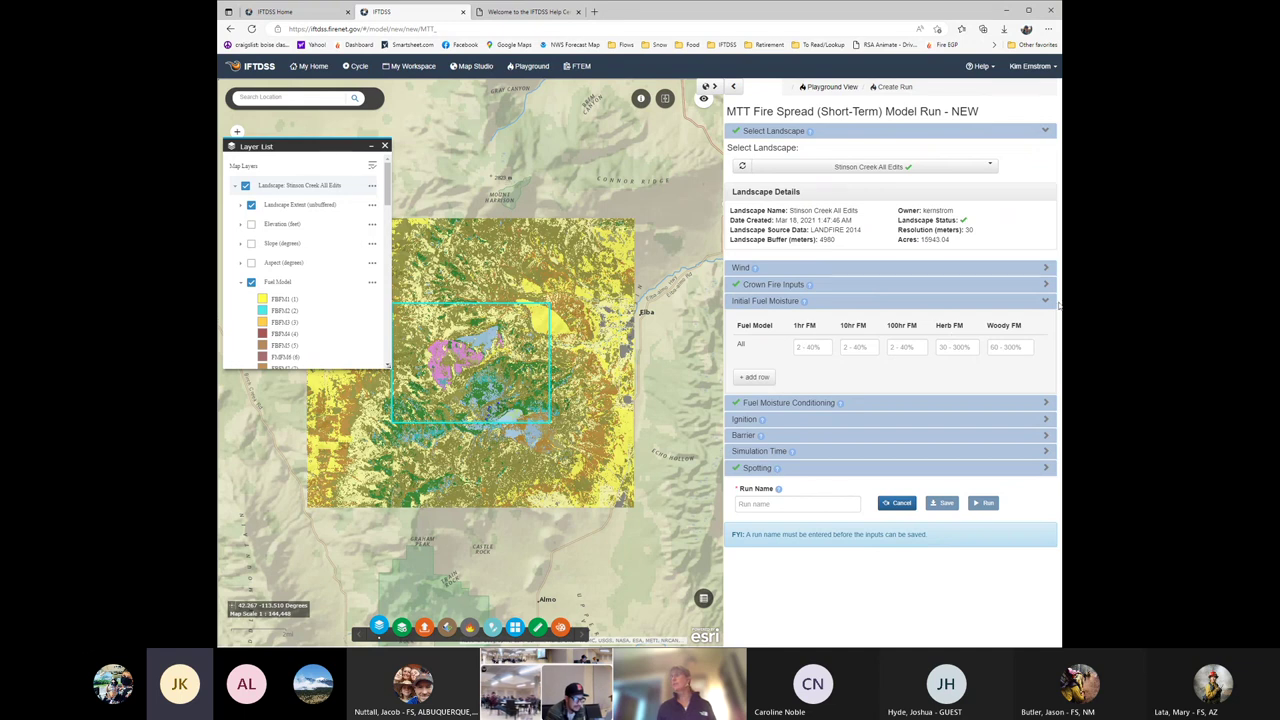
click(1050, 302)
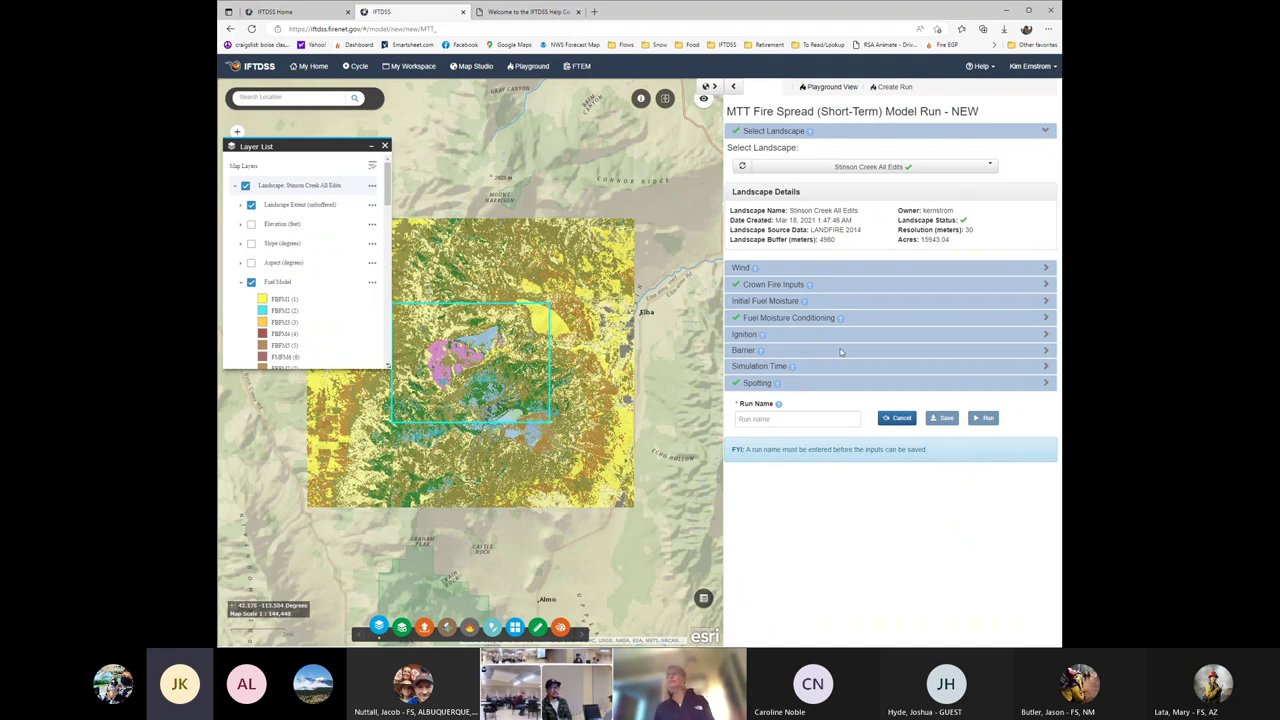
Step: Return to the playground's run list and view the completed 2hrs_W_NE_15mph_MOD run on the map
click(523, 72)
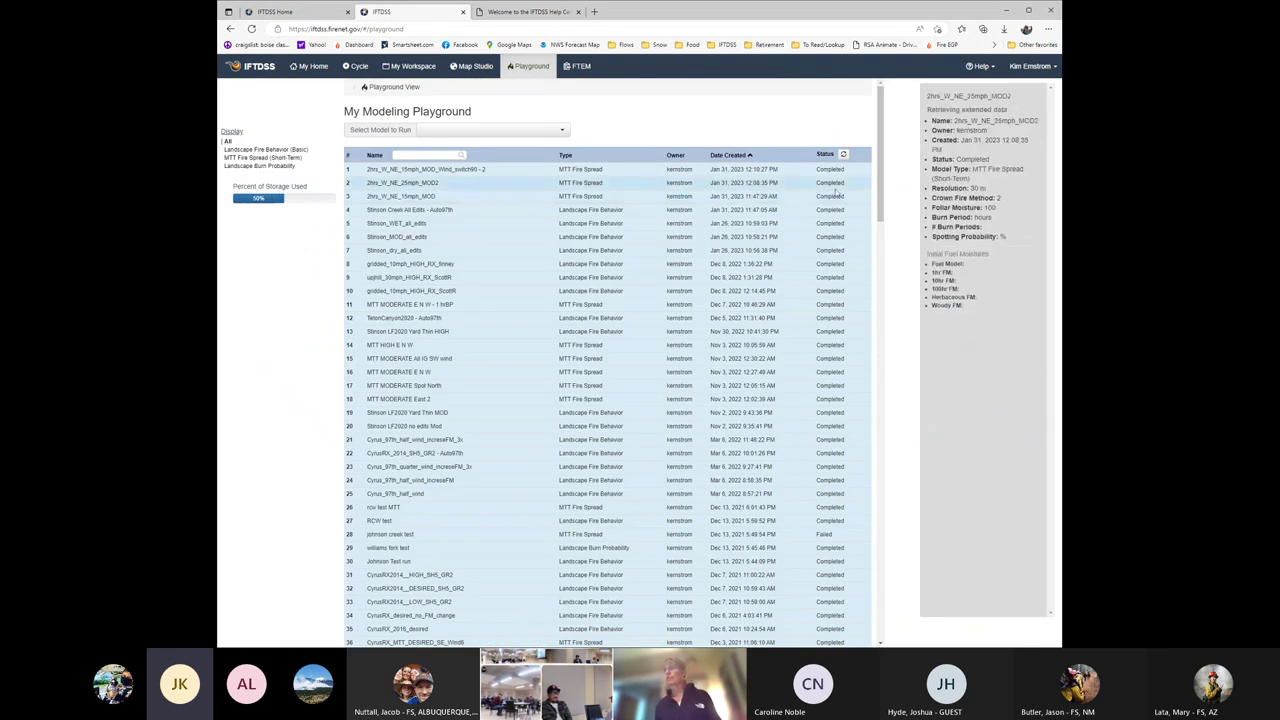
click(450, 197)
click(572, 213)
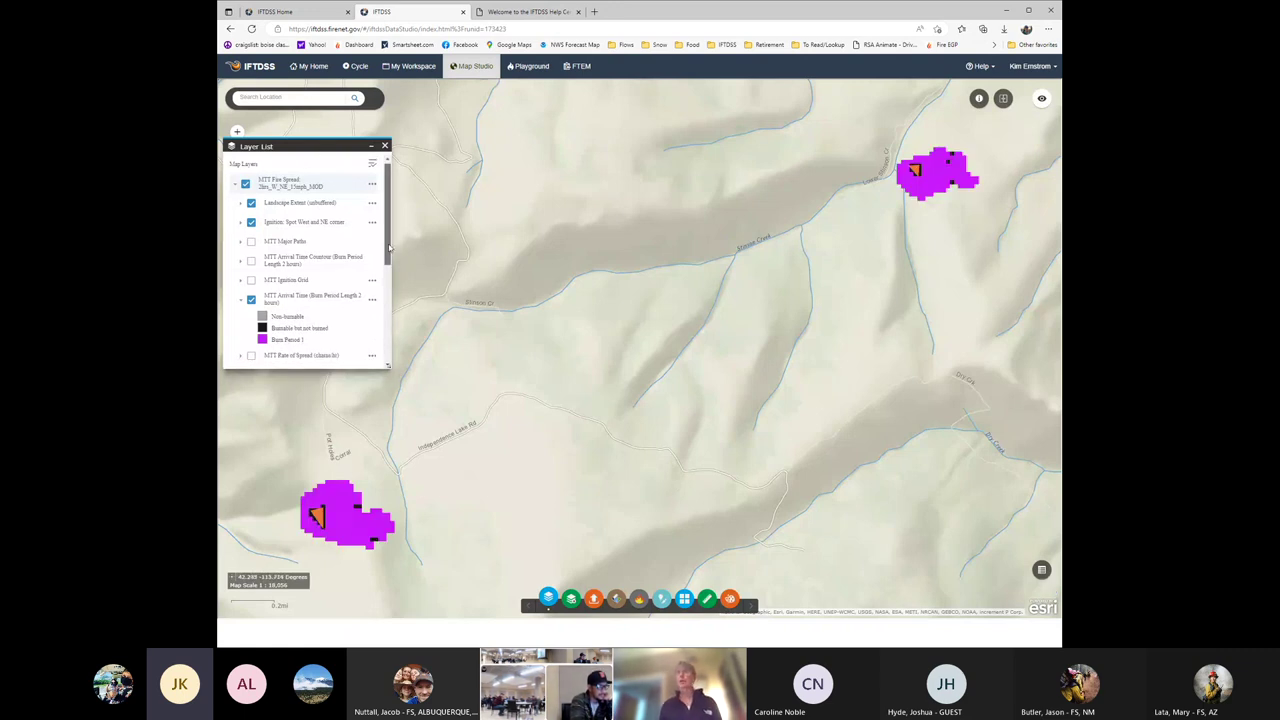
Step: Hide the MTT Arrival Time layer and show the MTT Rate of Spread layer for the run
scroll(265, 260, down, 2)
click(251, 218)
click(251, 274)
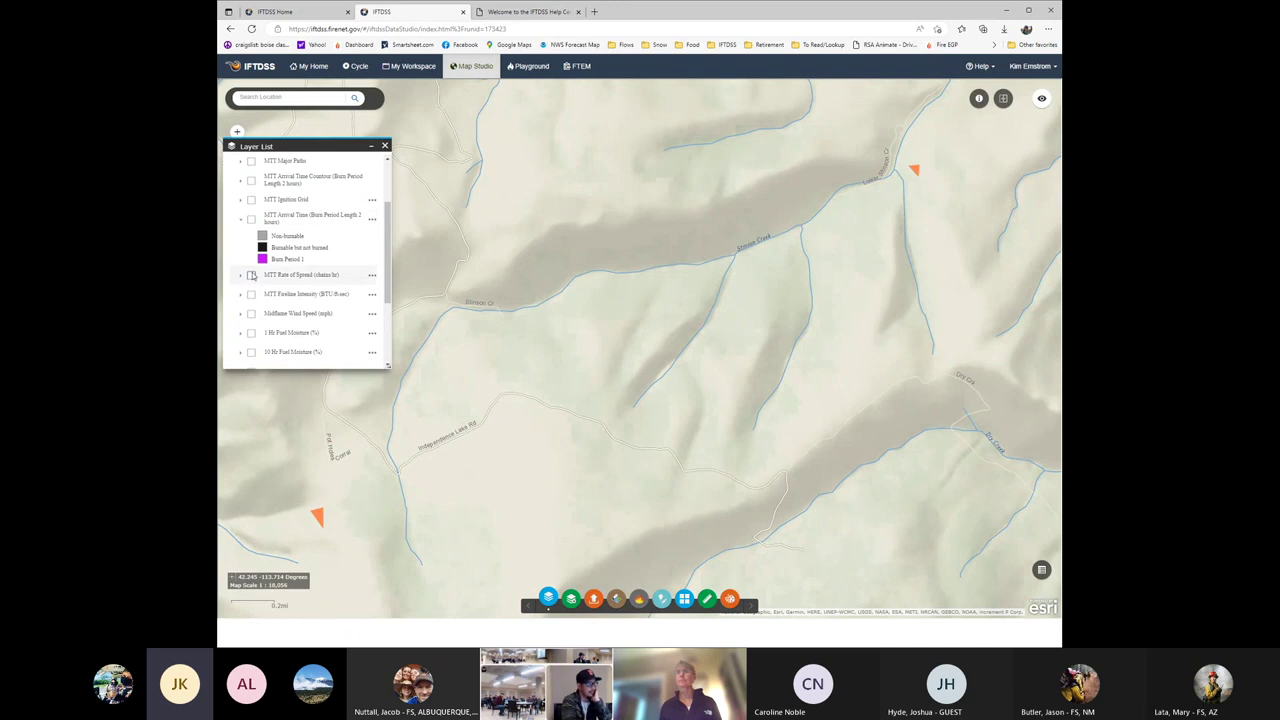
Step: Filter your own layers by map extent and add stinson_creek_unit_boundary from the StinsonRX2021 folder to the map
click(571, 598)
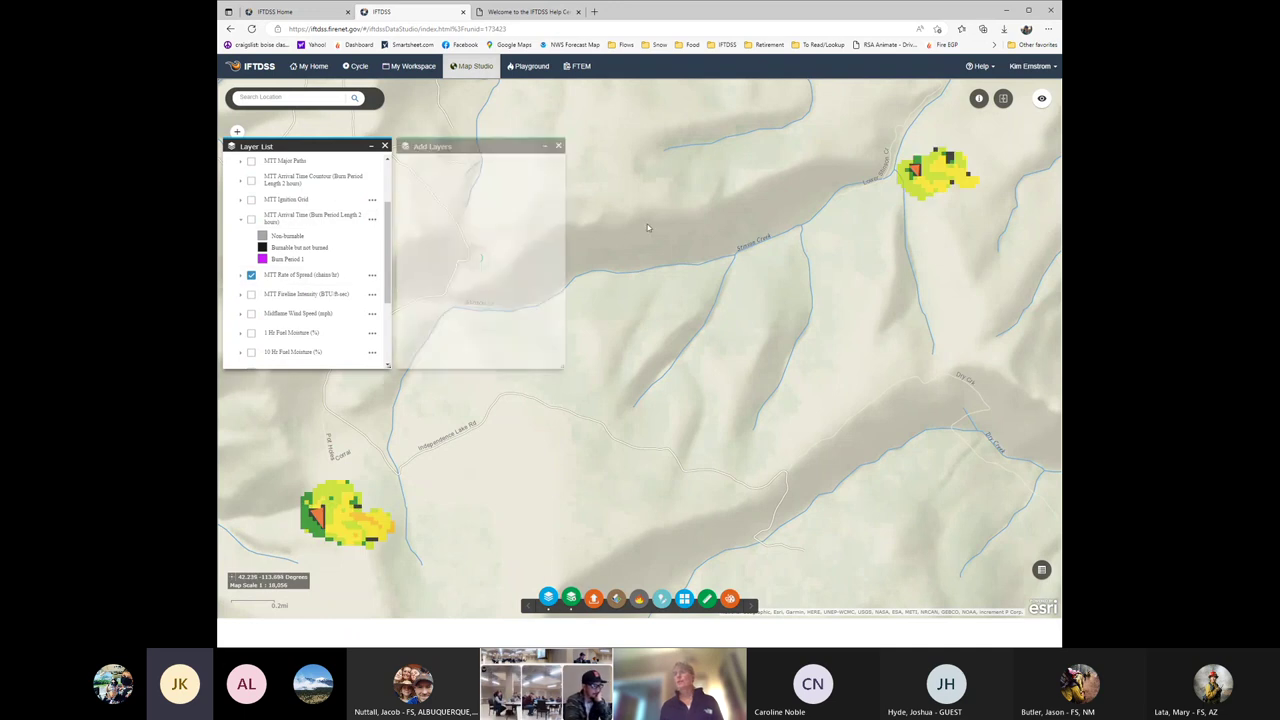
click(525, 166)
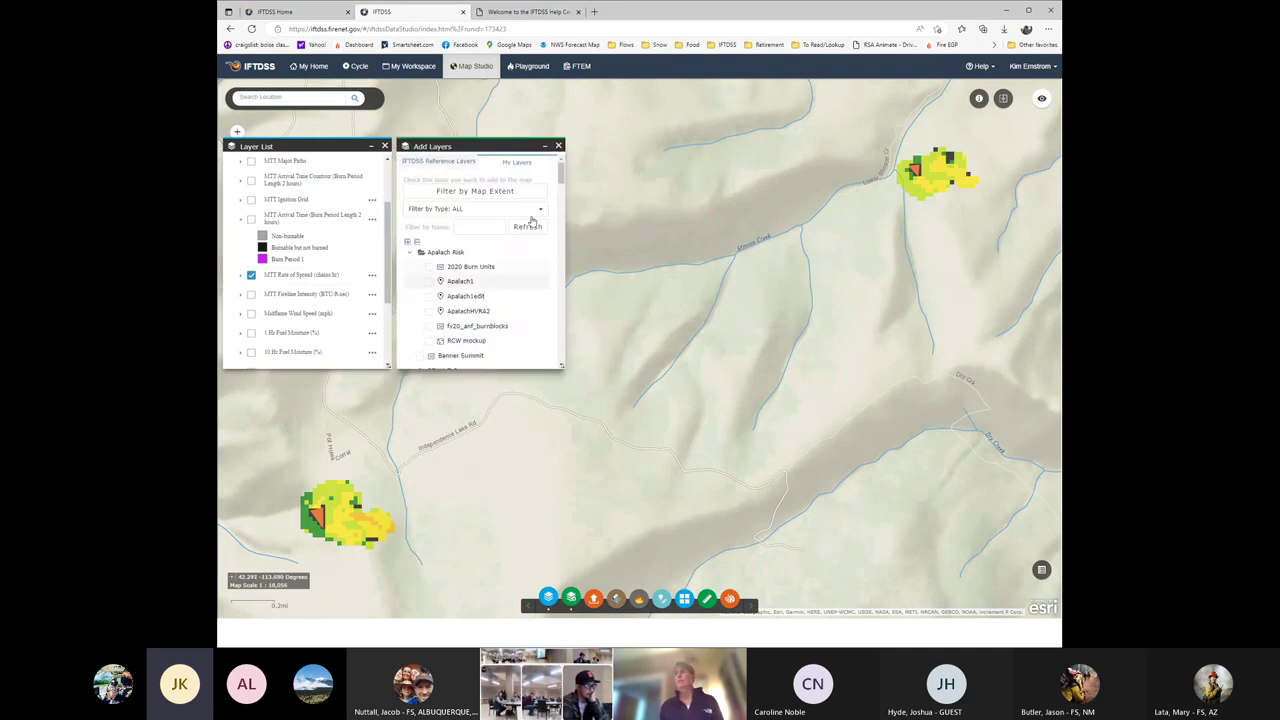
scroll(560, 180, down, 5)
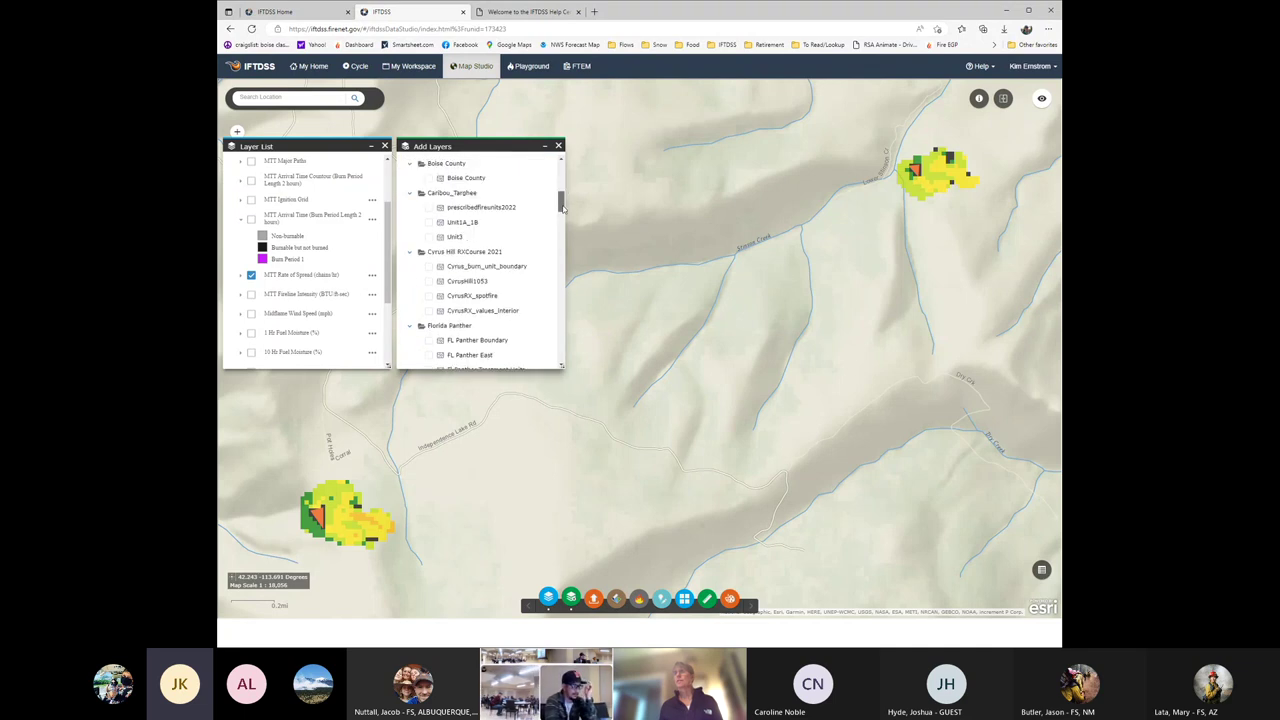
scroll(519, 198, up, 5)
click(519, 198)
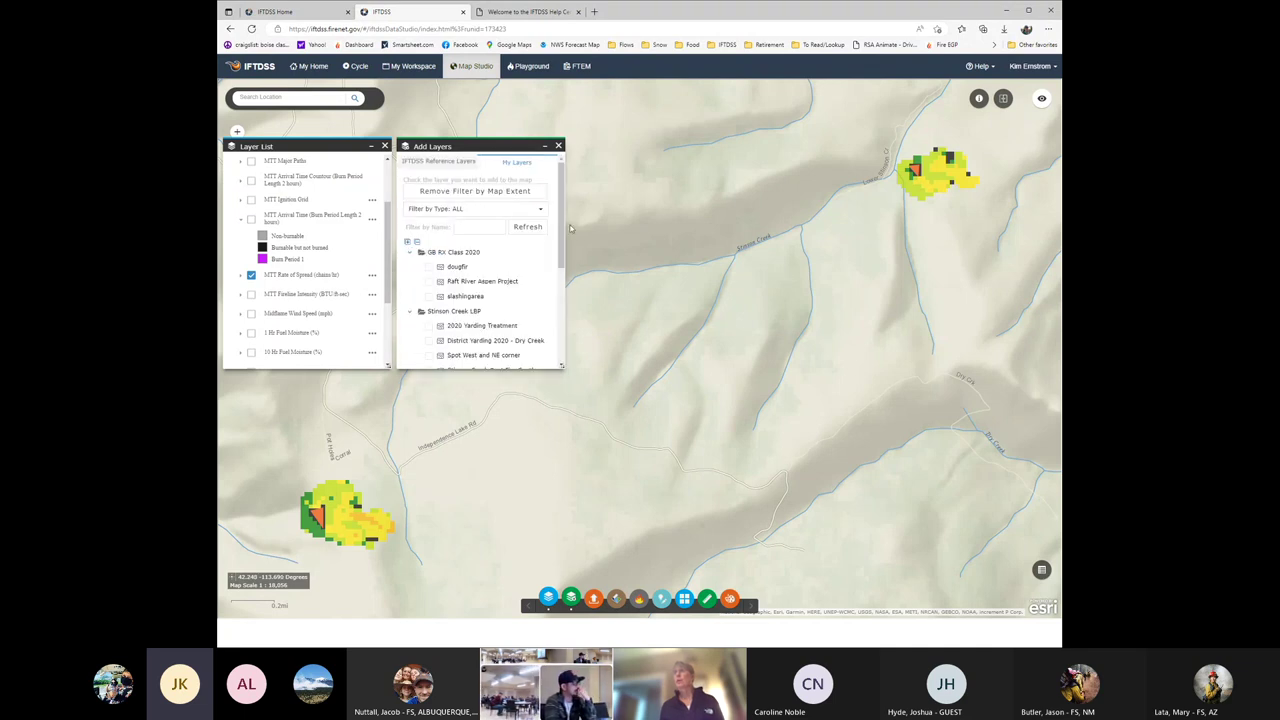
scroll(549, 362, down, 5)
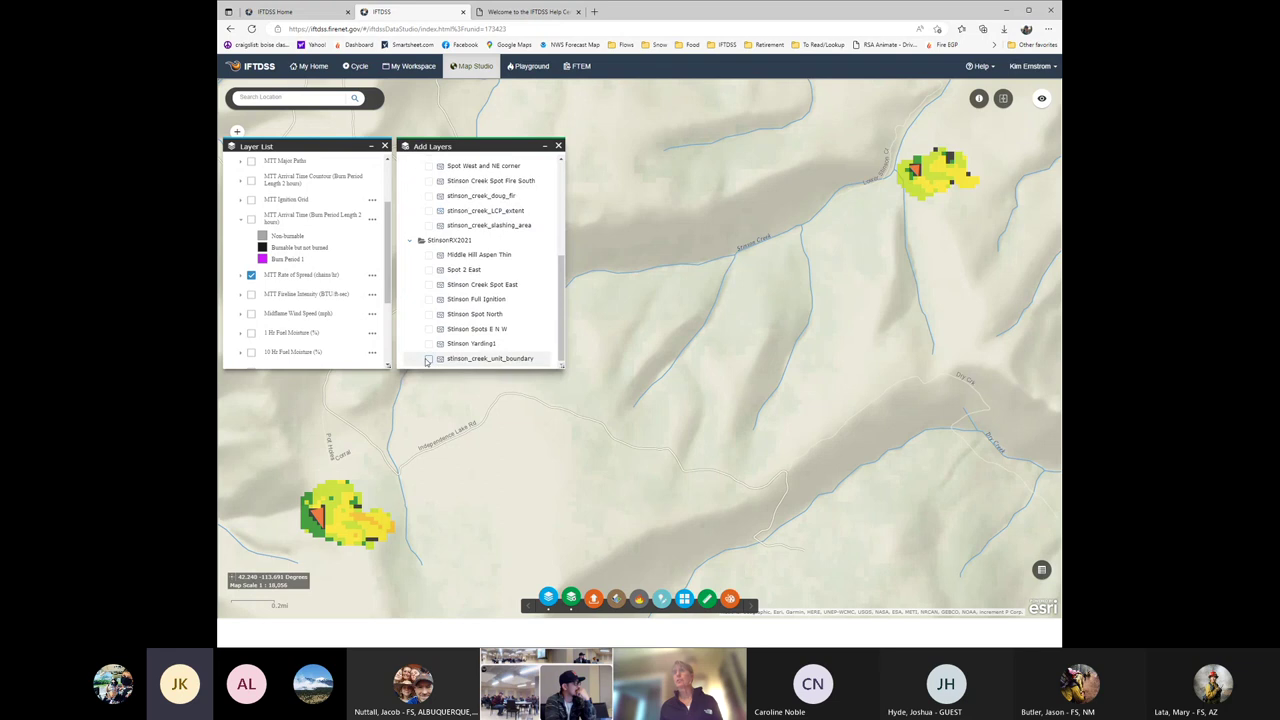
click(490, 358)
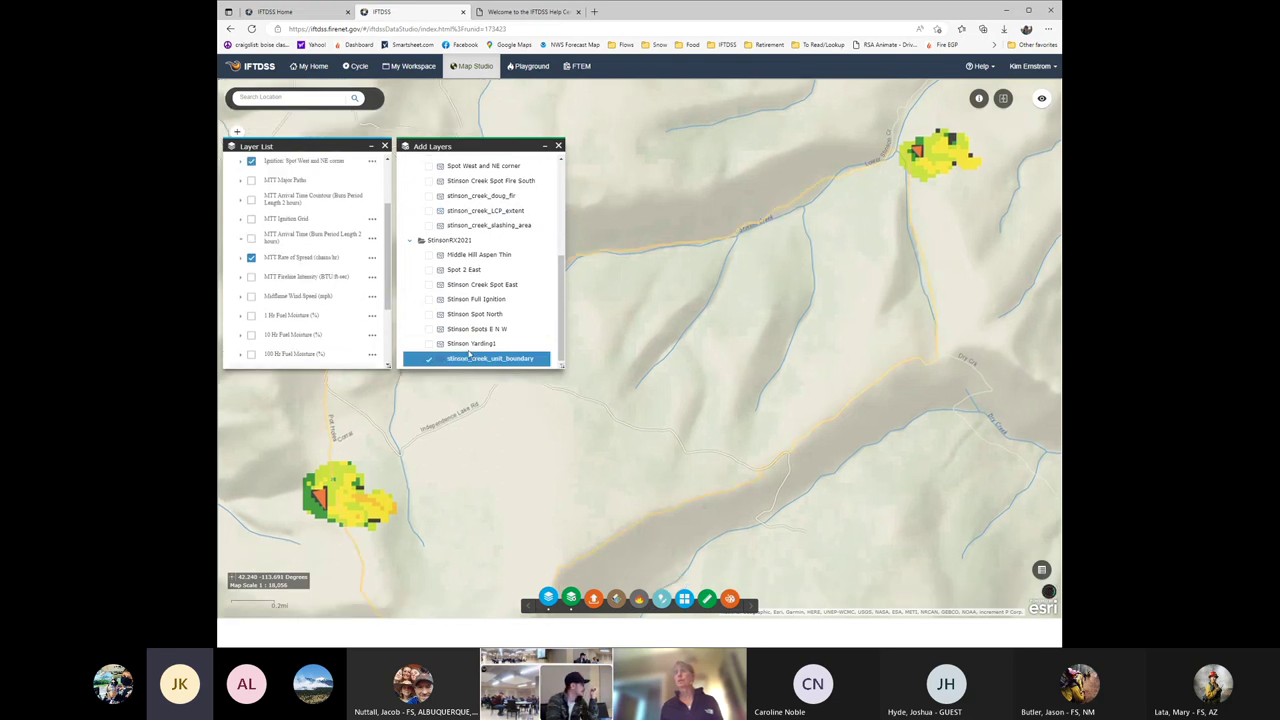
click(558, 146)
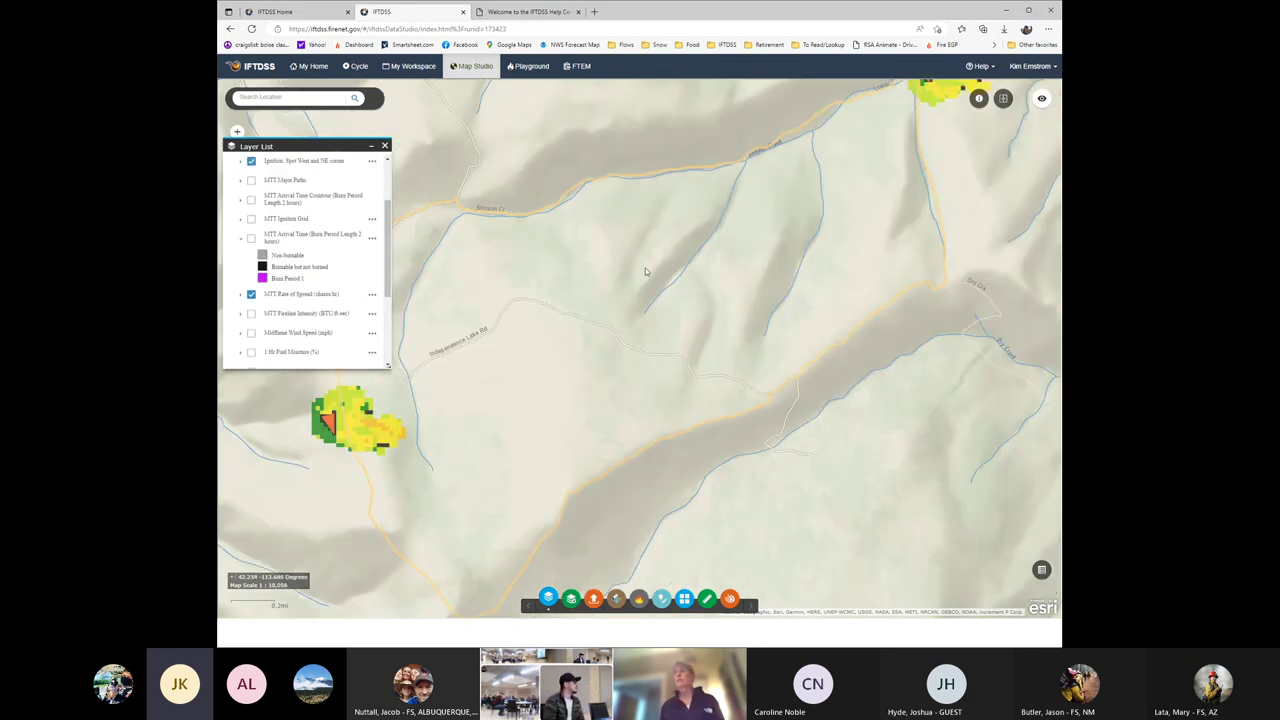
Step: Change the basemap to Imagery with Labels and move the layer list lower on the map
click(684, 598)
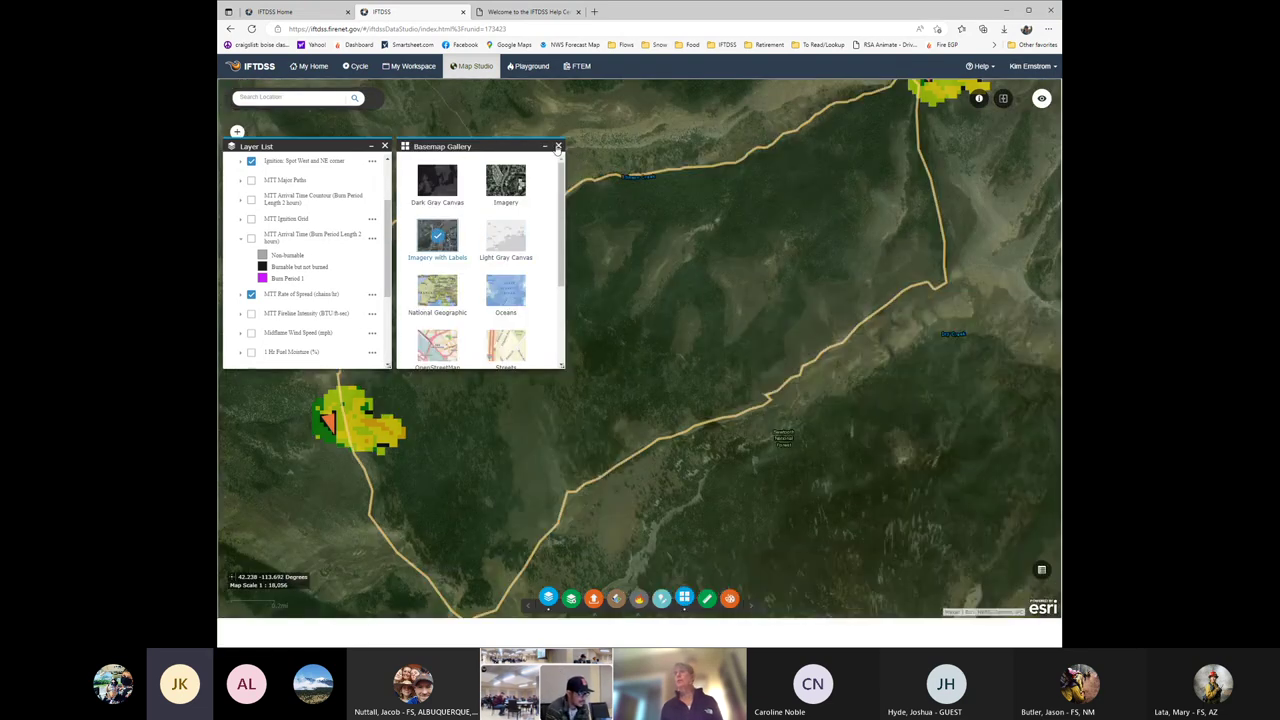
click(558, 146)
drag(356, 146, 352, 327)
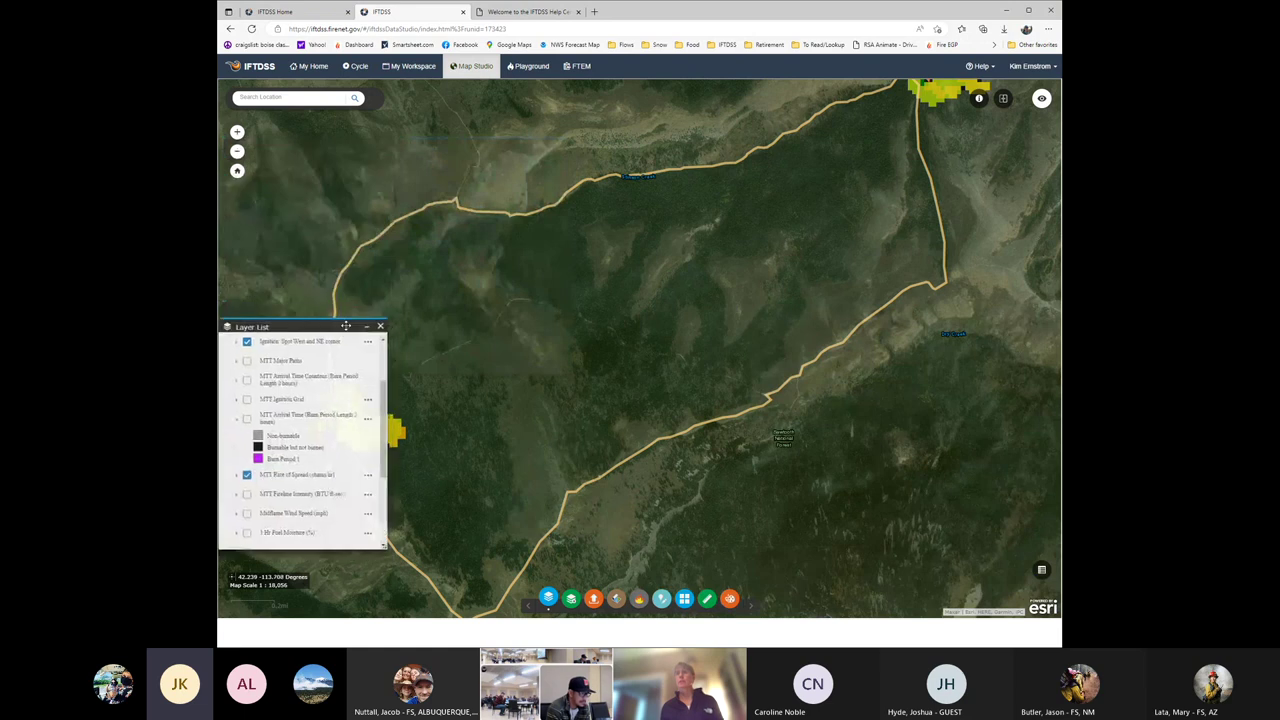
Step: Expand the MTT Rate of Spread legend and measure the fire spread distance in miles at the unit's northeast corner
click(236, 476)
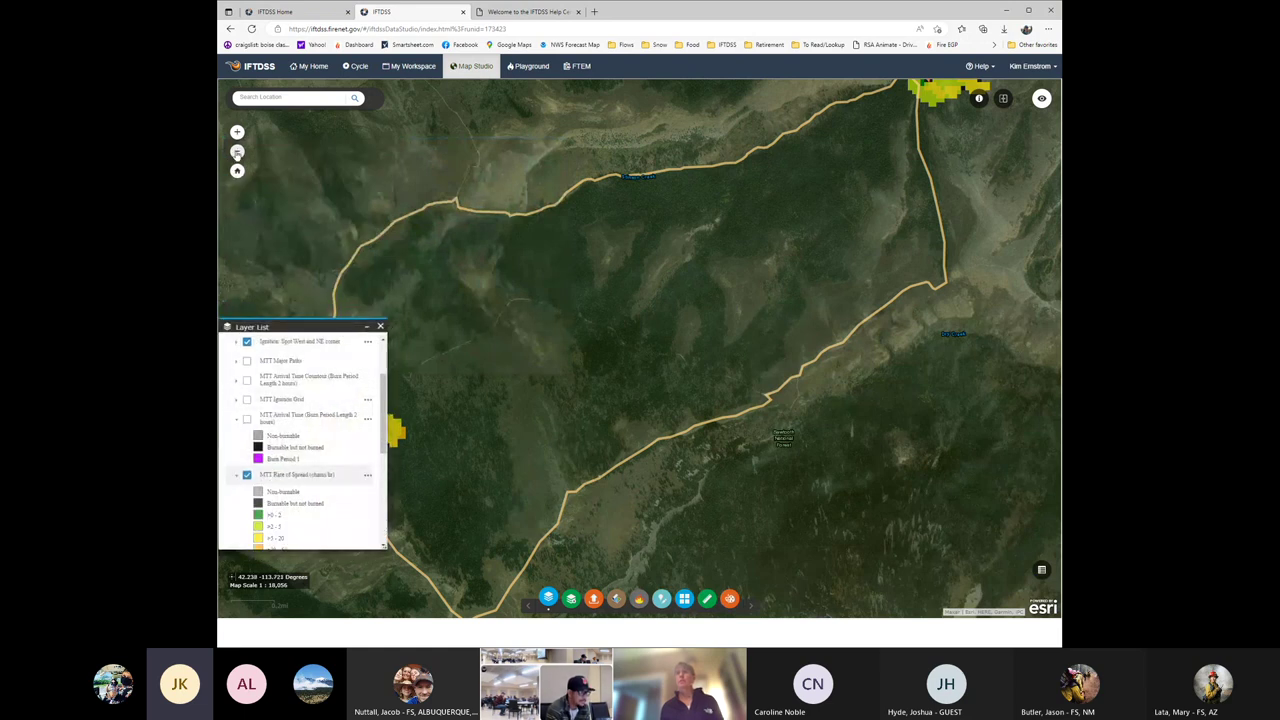
click(237, 151)
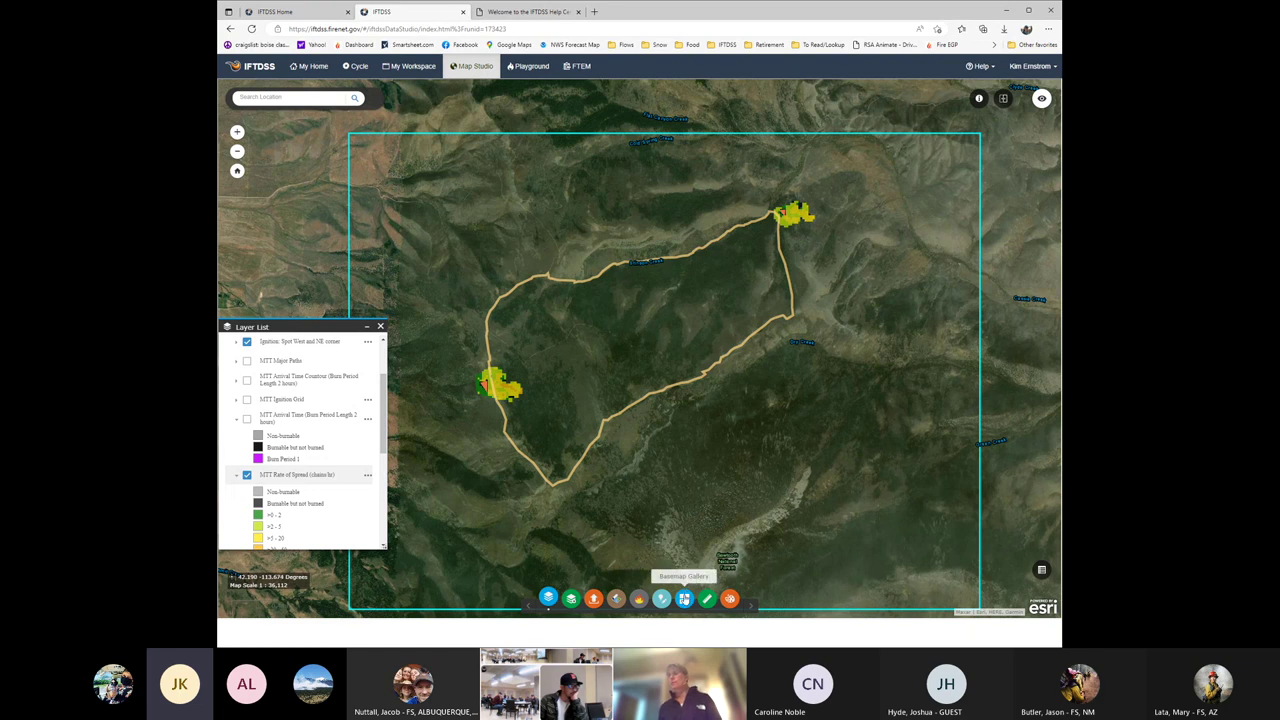
click(707, 598)
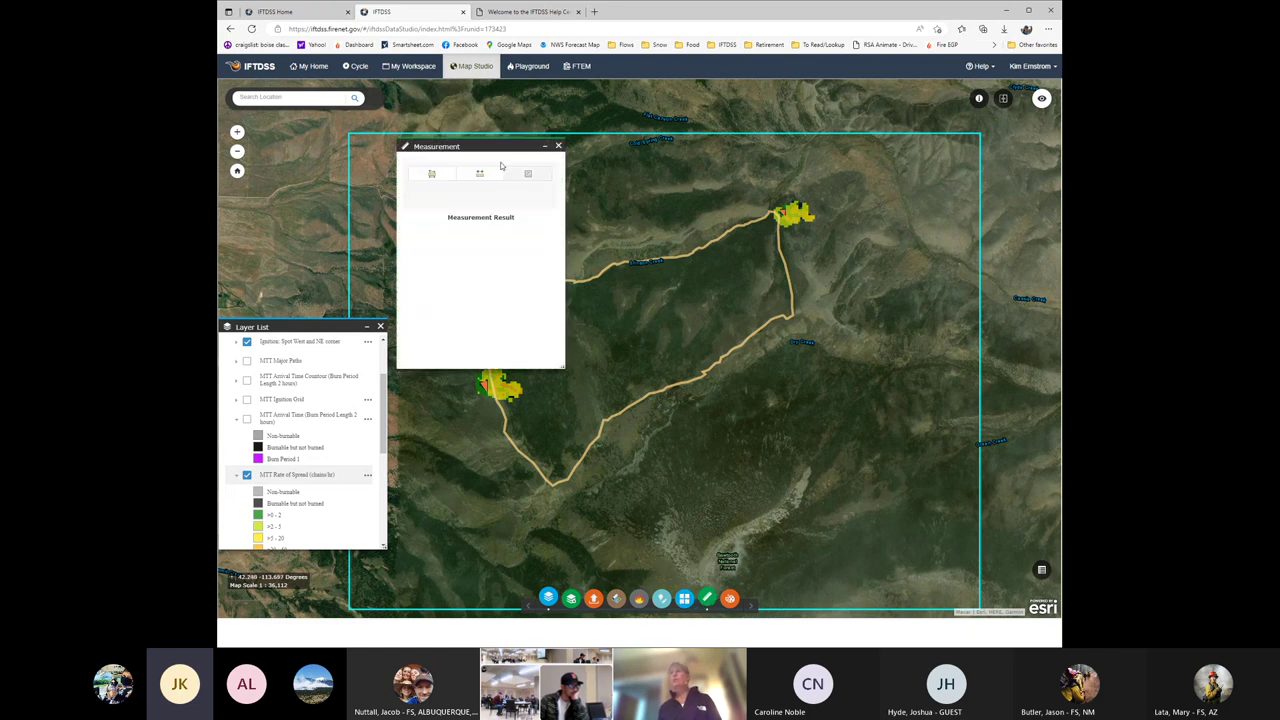
click(956, 298)
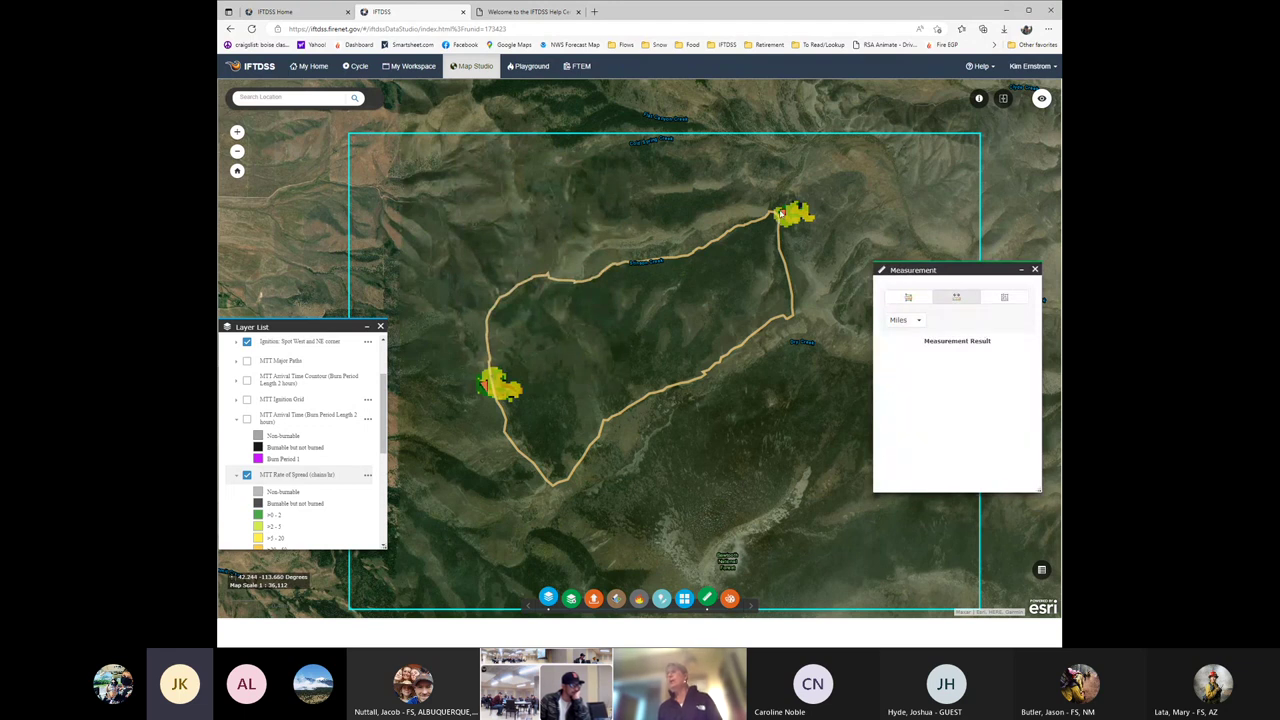
click(780, 210)
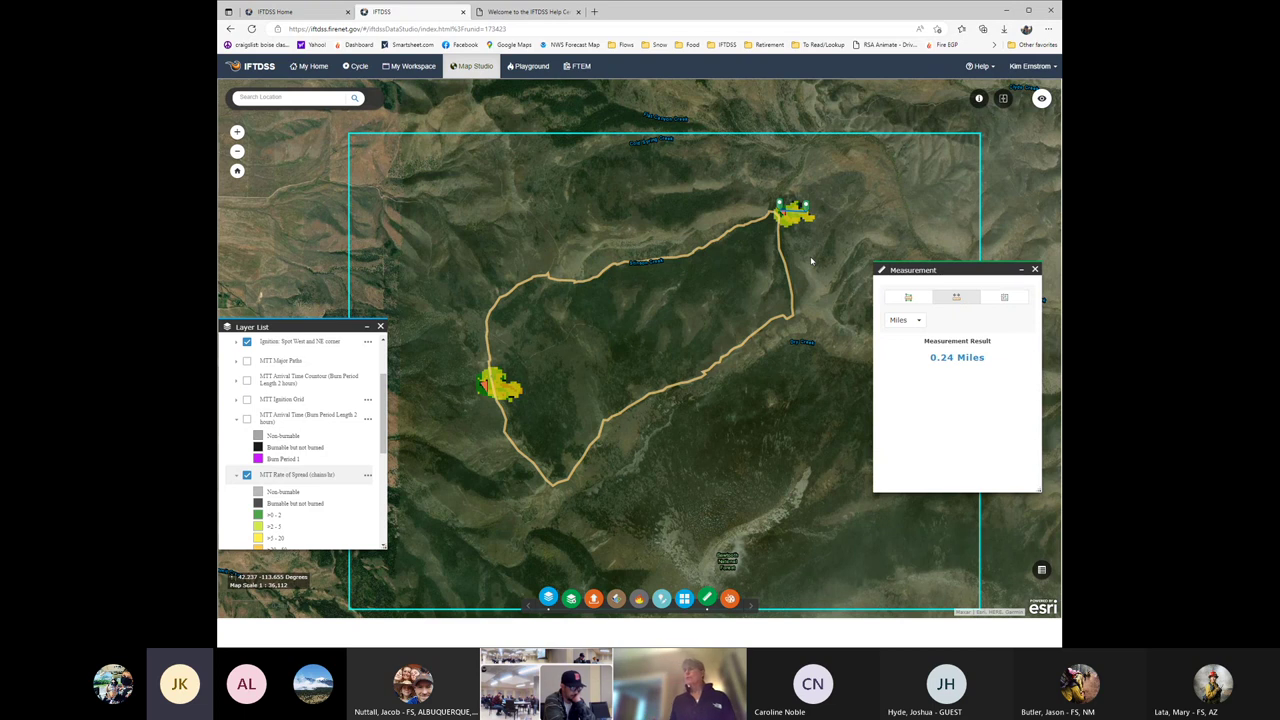
Step: Identify the MTT Fire Spread: 2hrs_W_NE_15mph_MOD values at a point in the northeast spread area, and close the identify and measurement tools
click(980, 99)
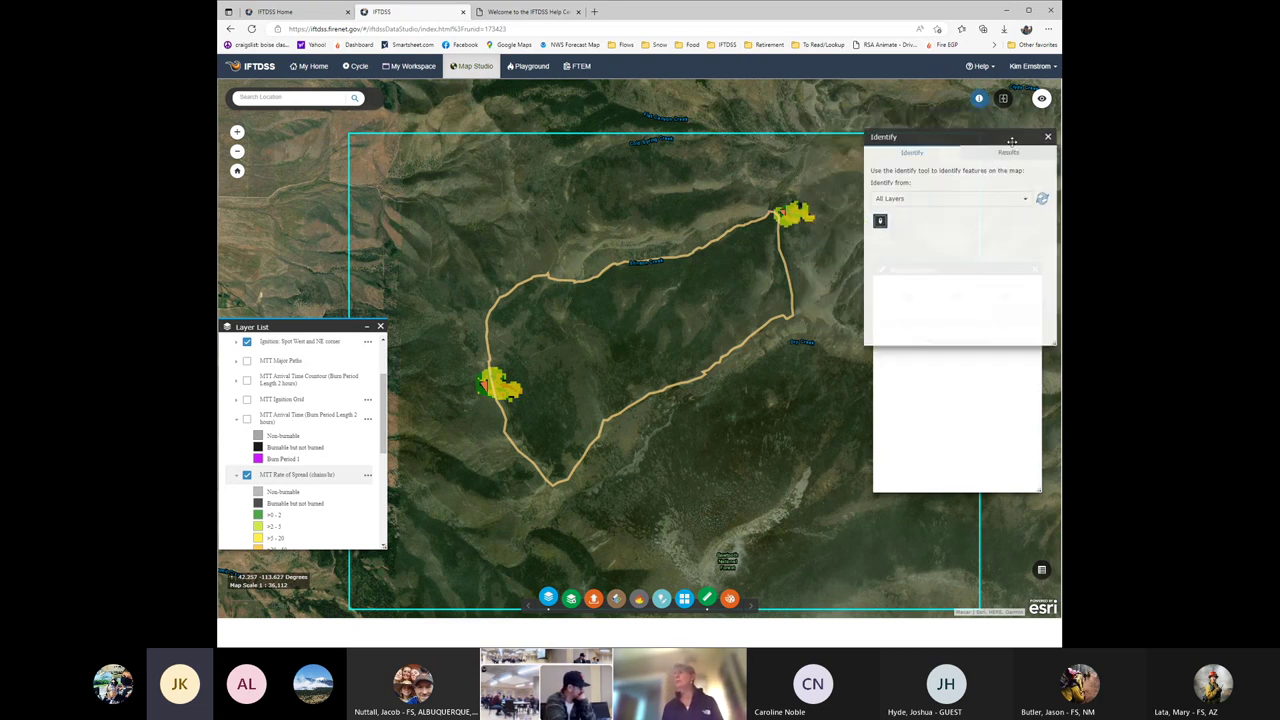
click(953, 198)
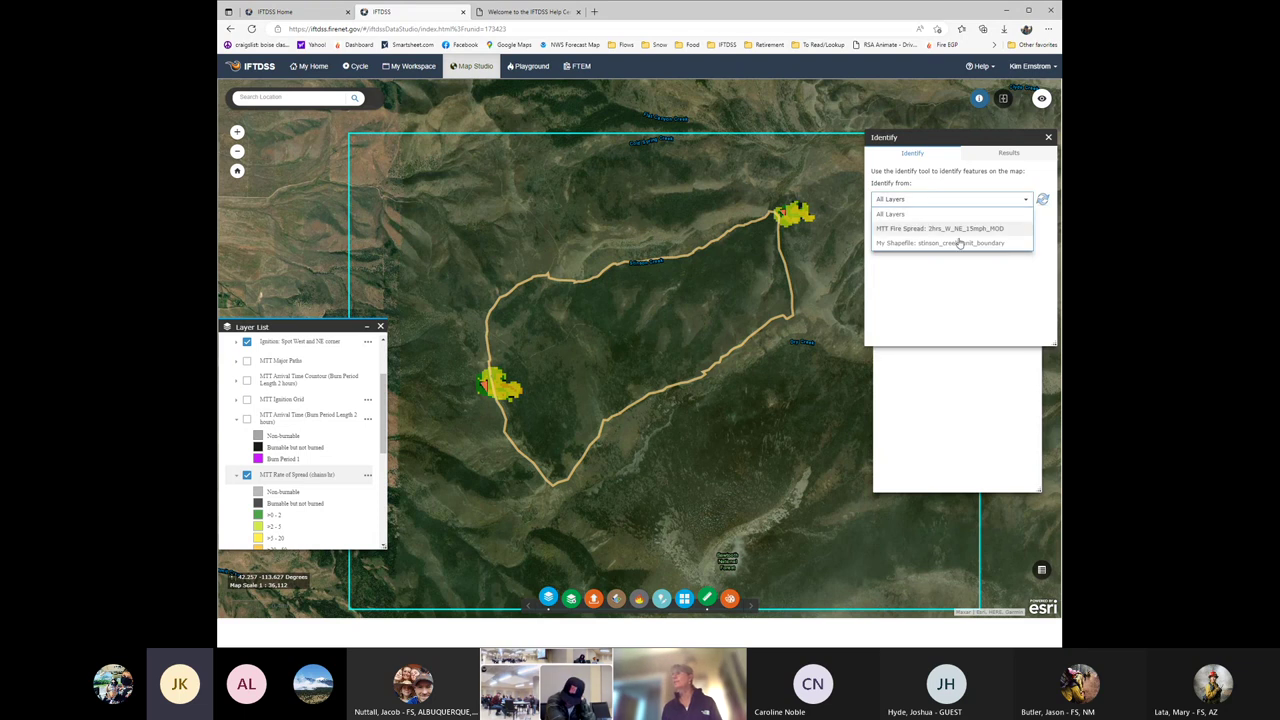
click(958, 229)
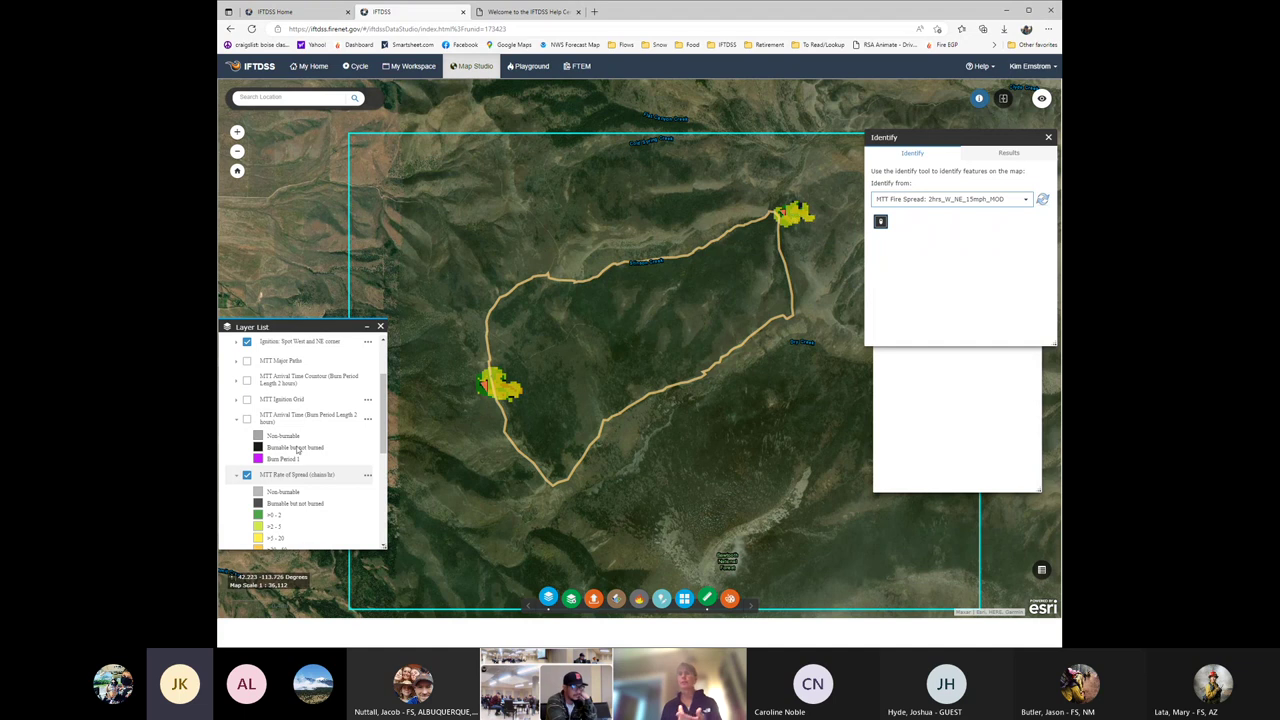
click(796, 213)
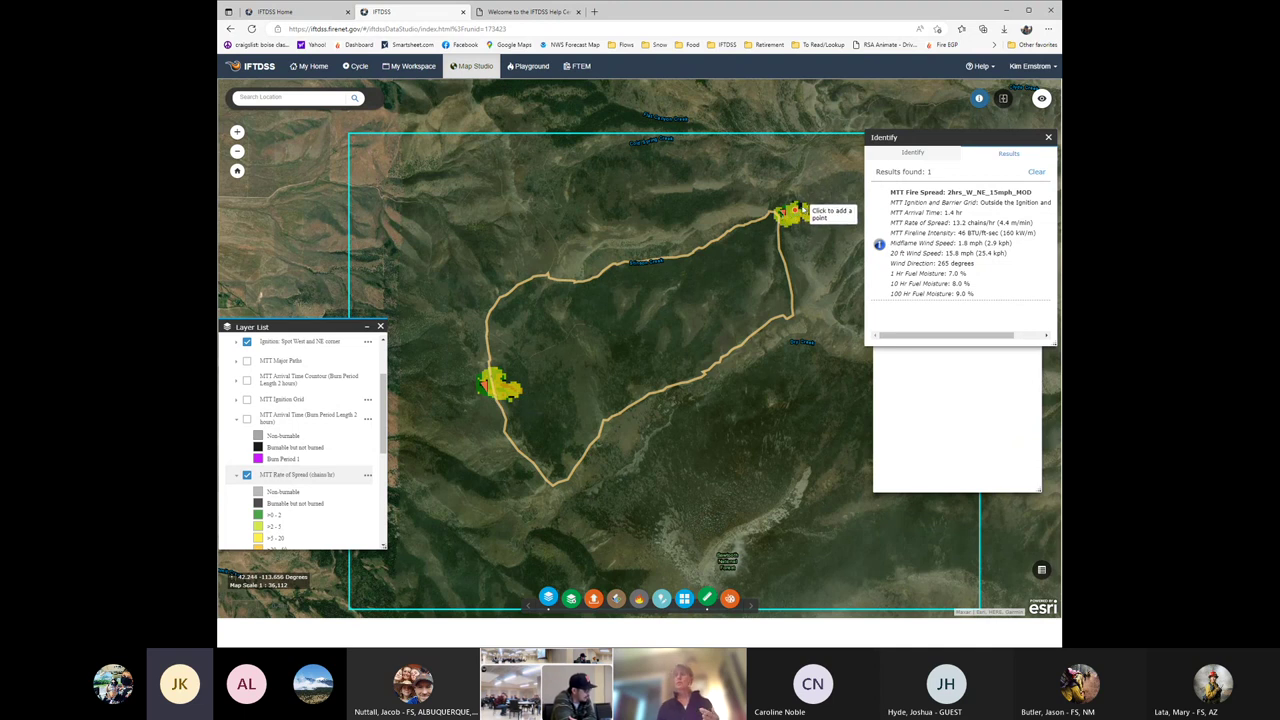
click(1049, 138)
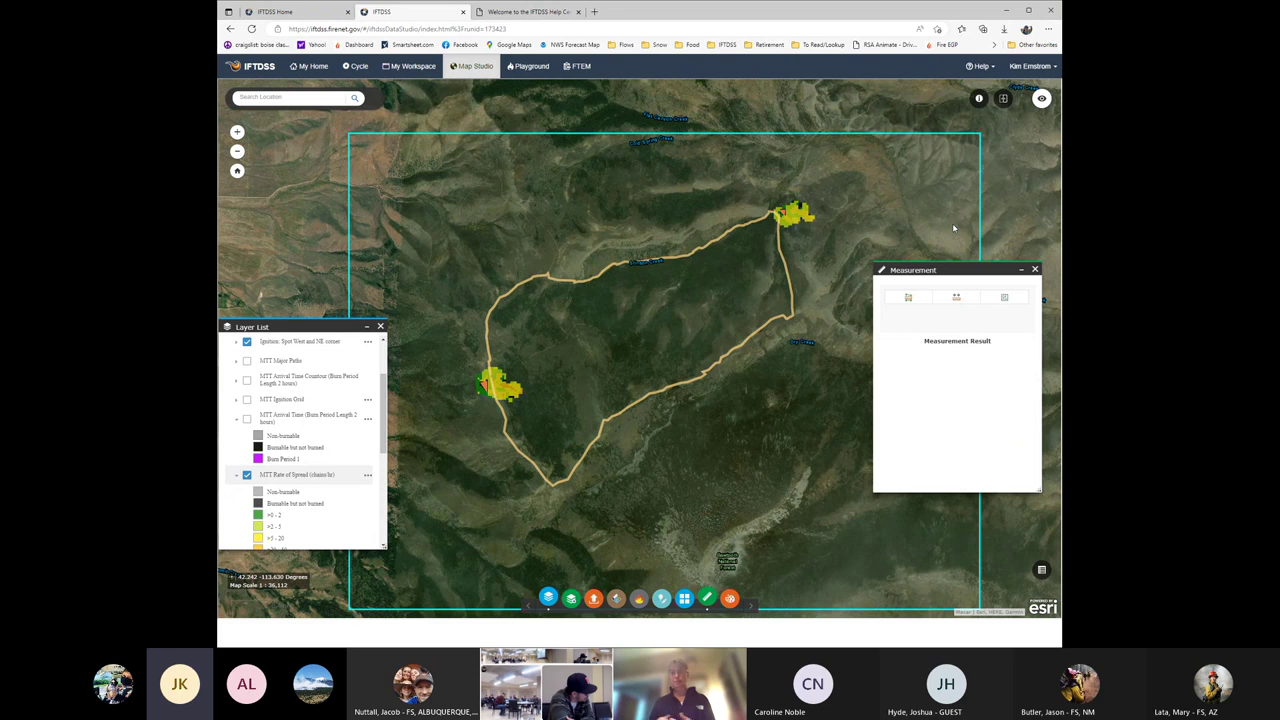
click(1036, 270)
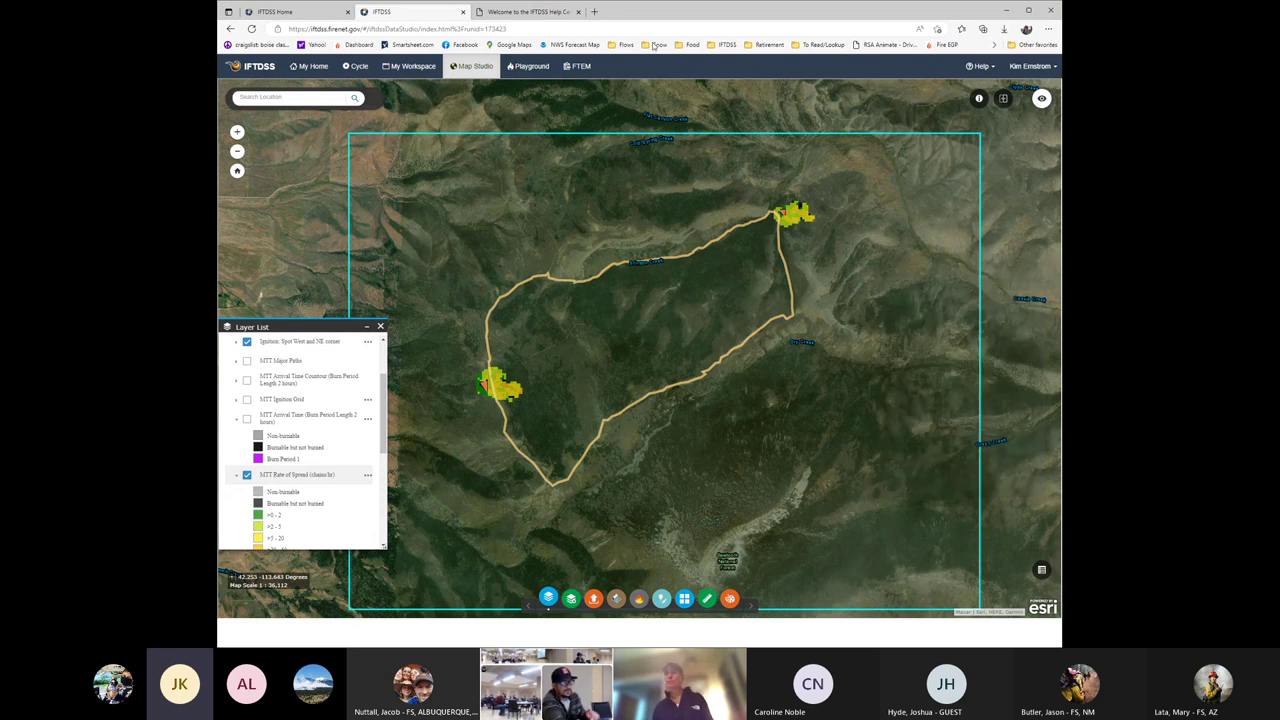
Step: Open a new Compare Weather form from the Strategic Planning stage of the Cycle
click(353, 75)
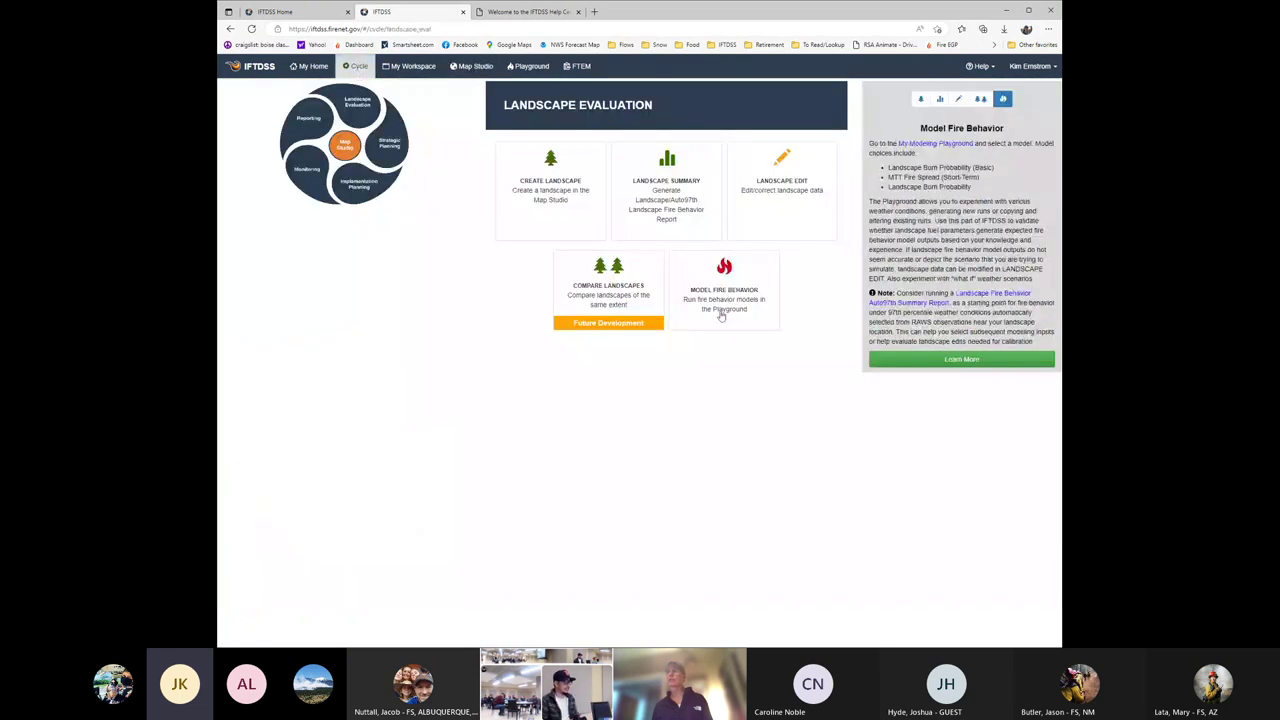
click(390, 144)
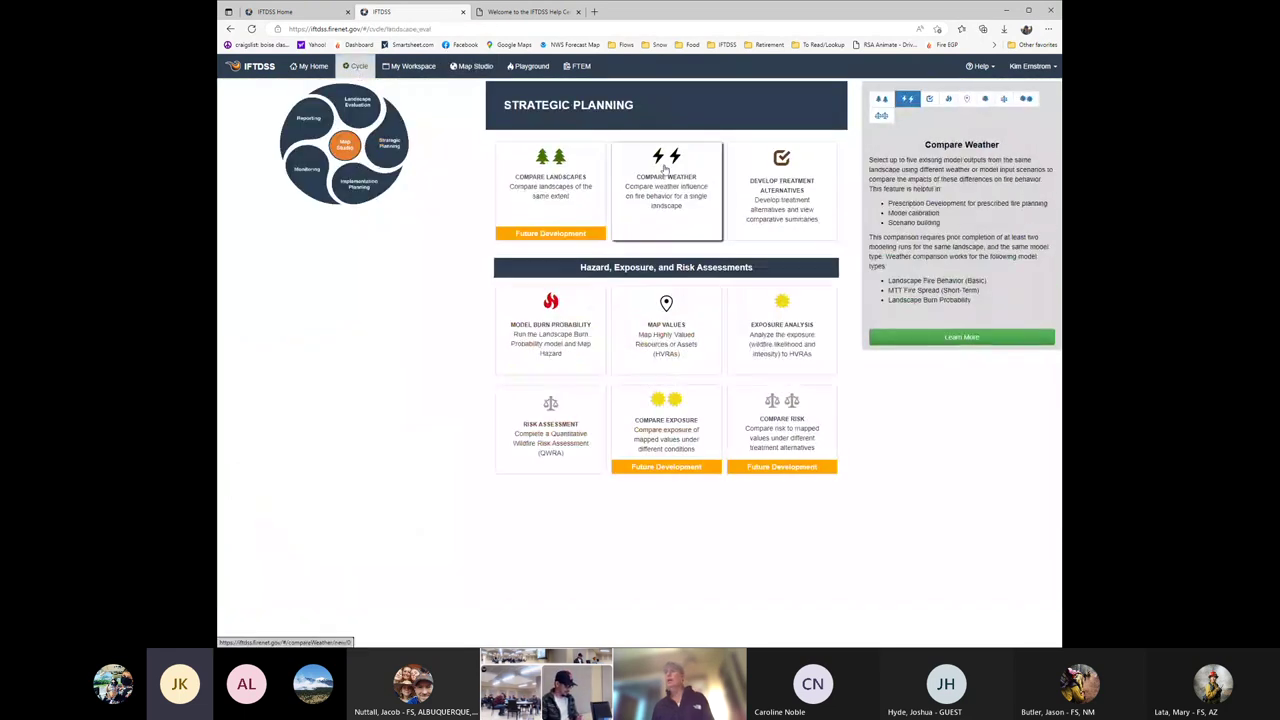
click(667, 182)
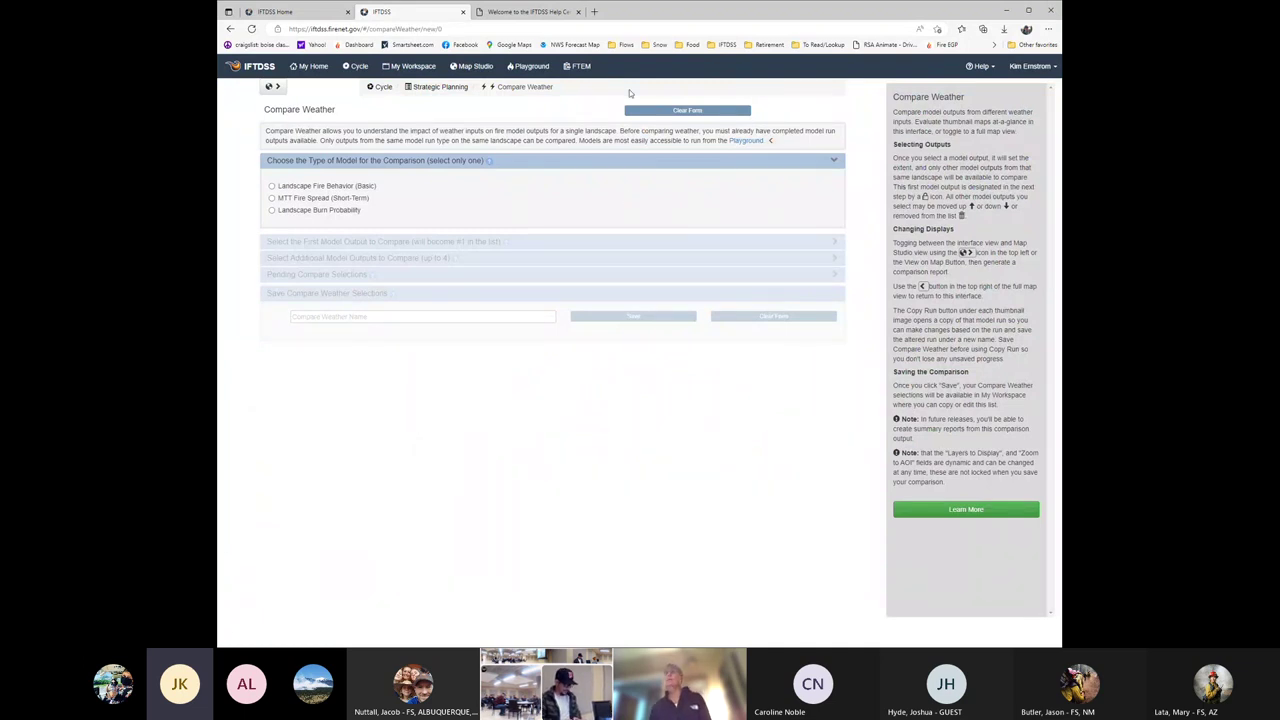
Step: Filter the Stinson Creek LBP workspace folder to Compare Weather files and open stinson_MTT_mod_RX_wind_variation for editing
click(398, 68)
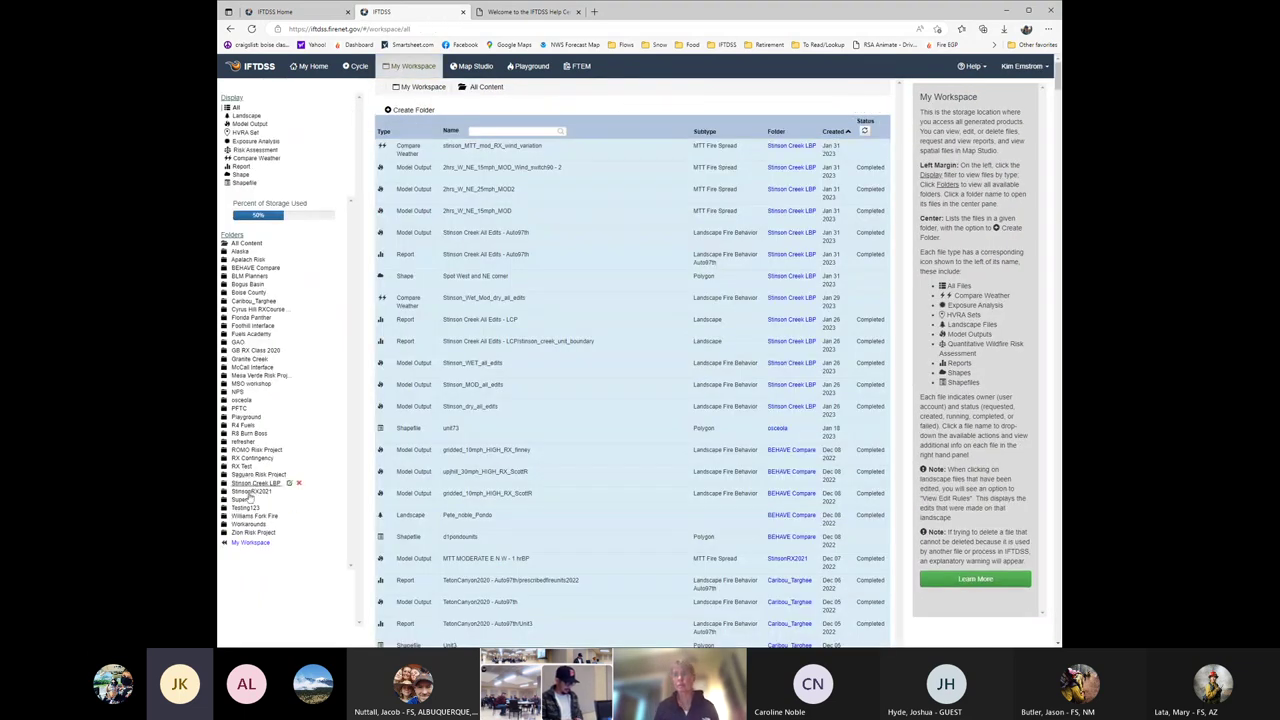
click(256, 484)
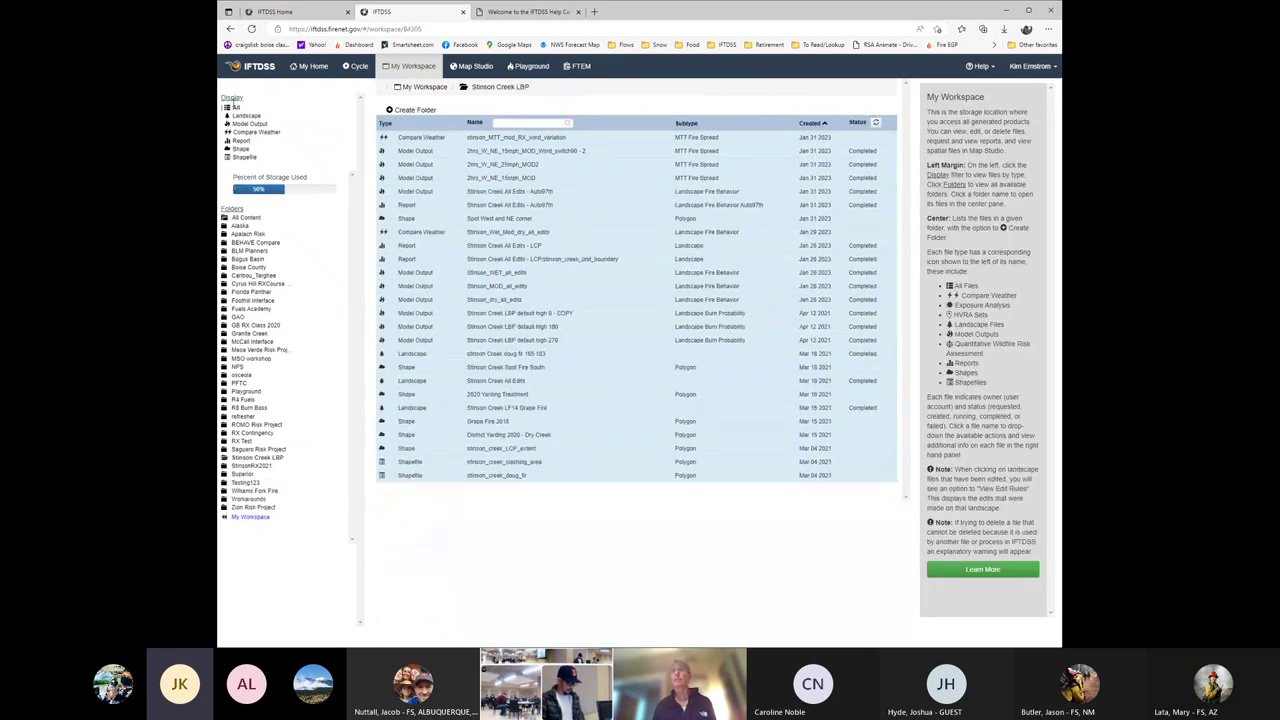
click(245, 132)
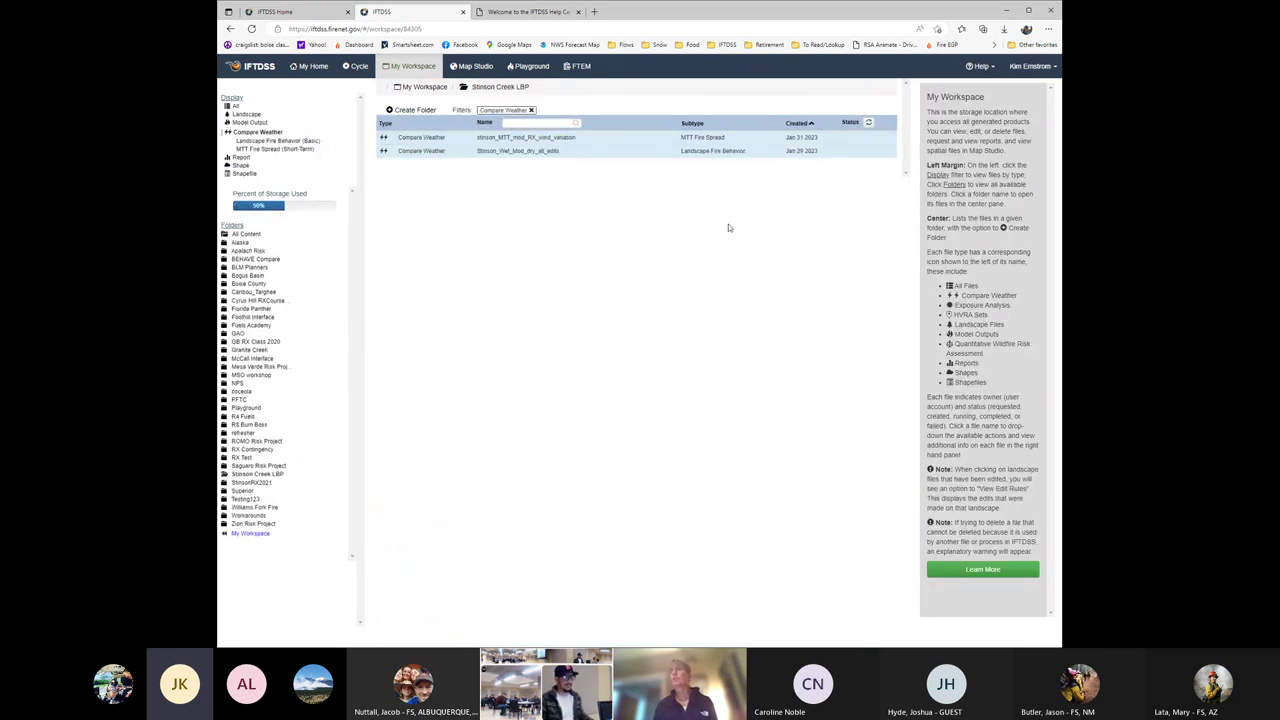
click(545, 138)
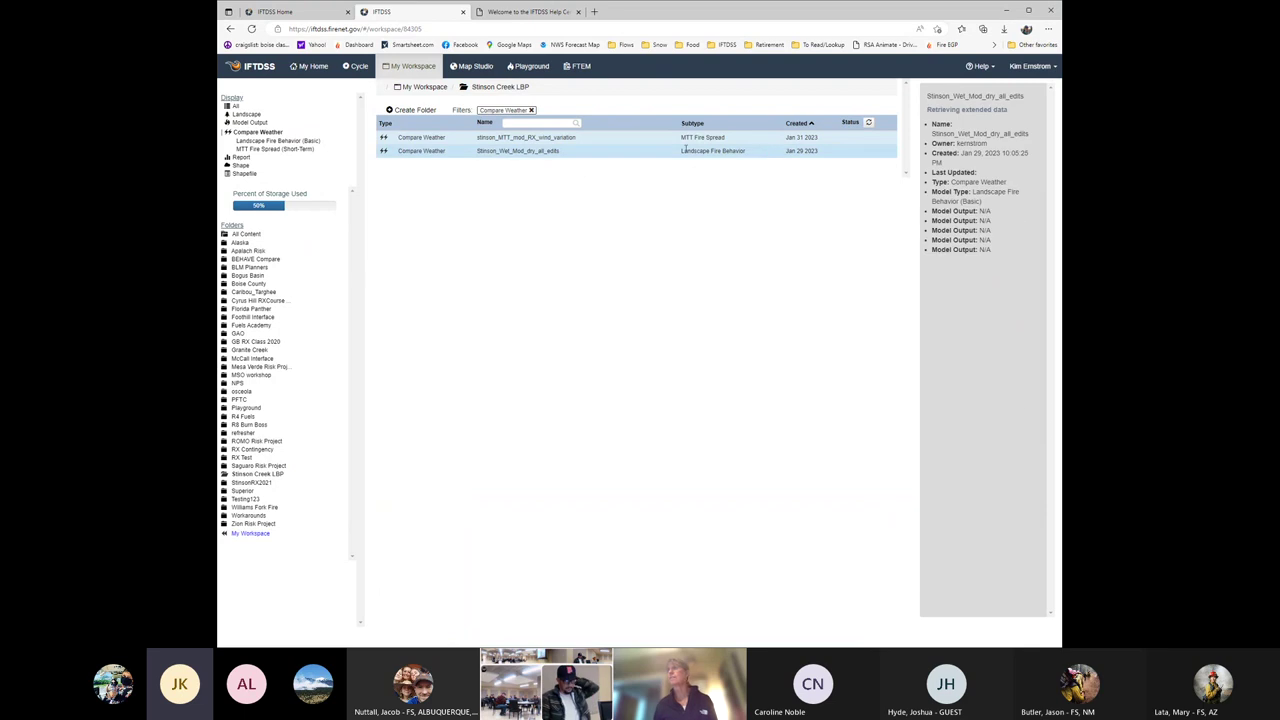
click(421, 140)
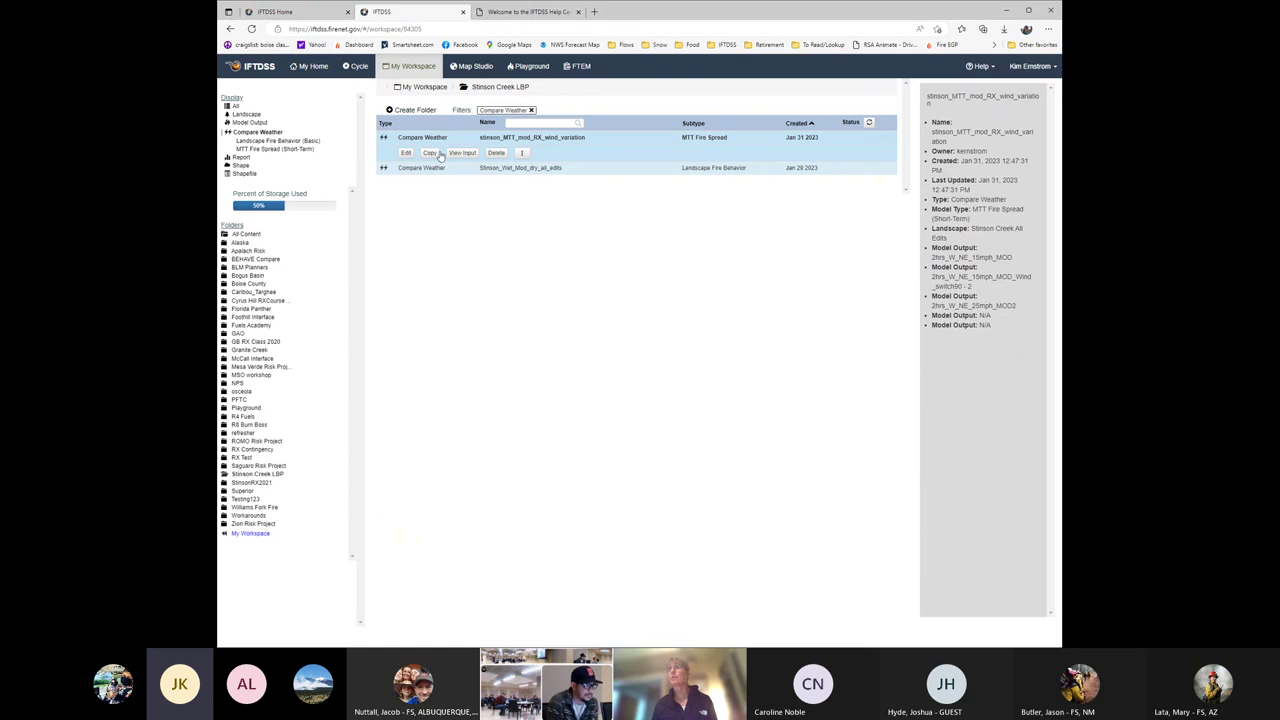
click(406, 152)
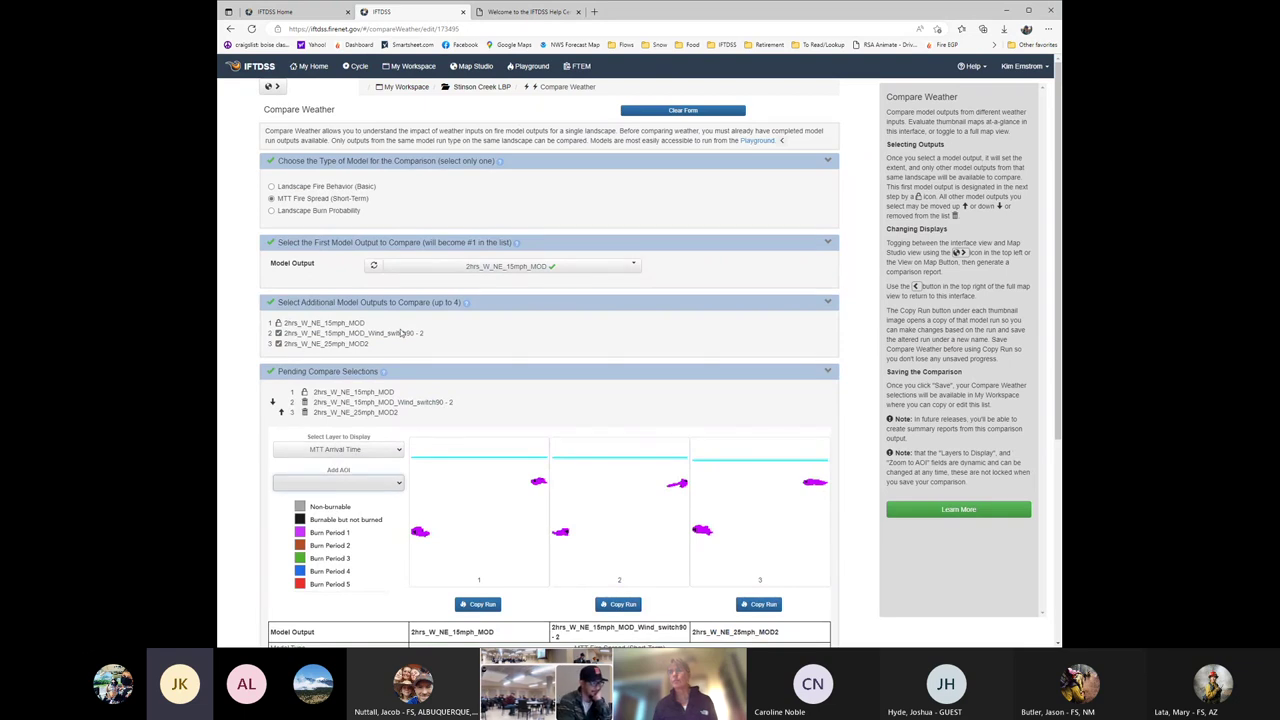
Step: Add stinson_creek_unit_boundary as the comparison's AOI and set the displayed layer to MTT Rate of Spread (chains/hr)
click(377, 467)
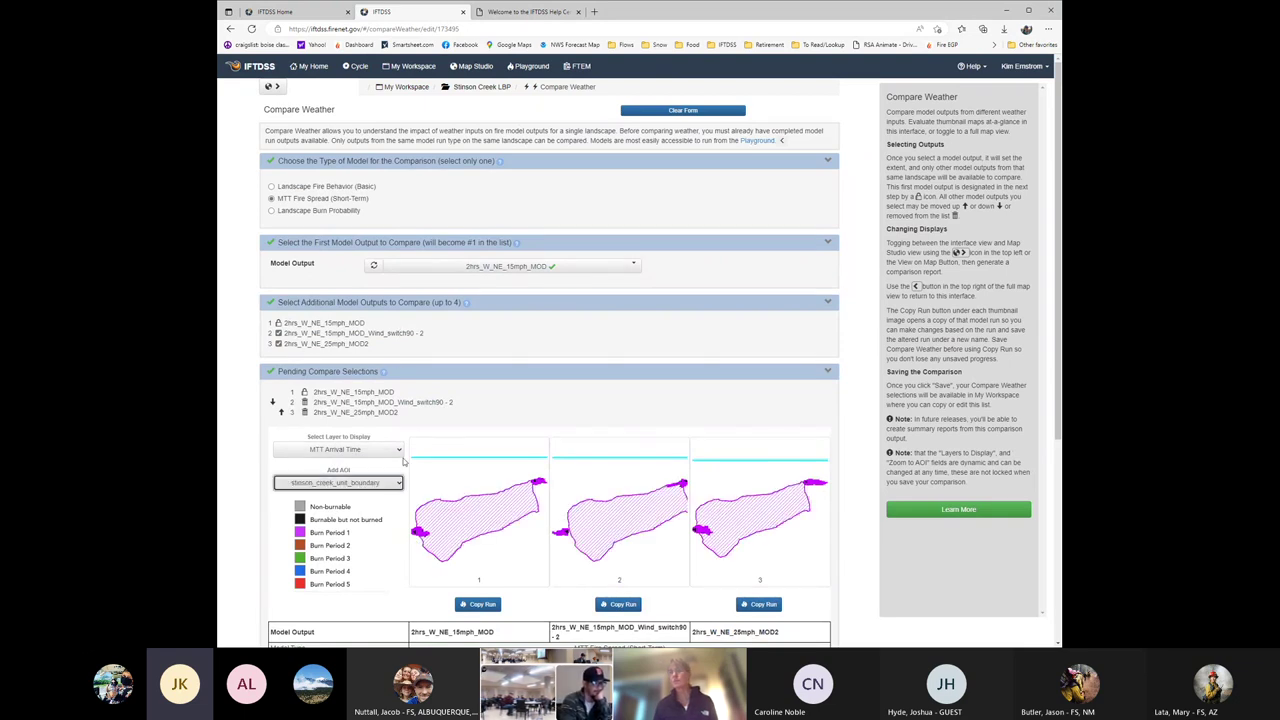
click(385, 452)
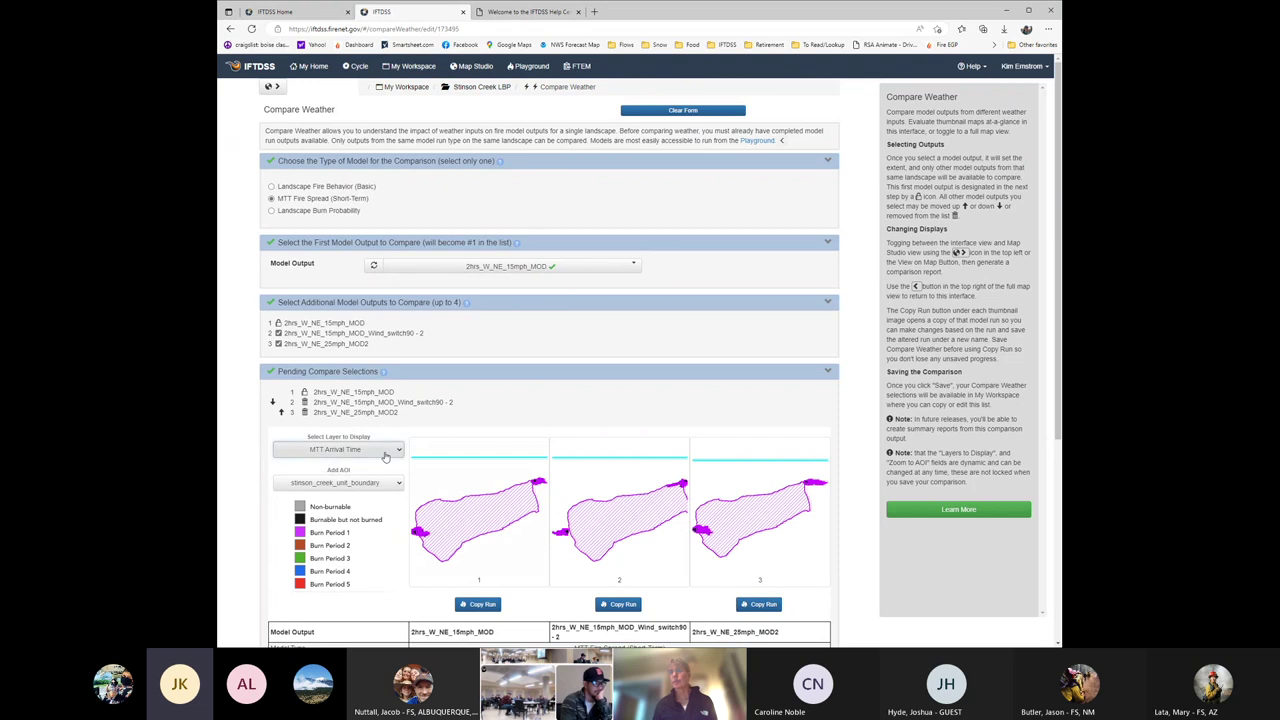
click(364, 477)
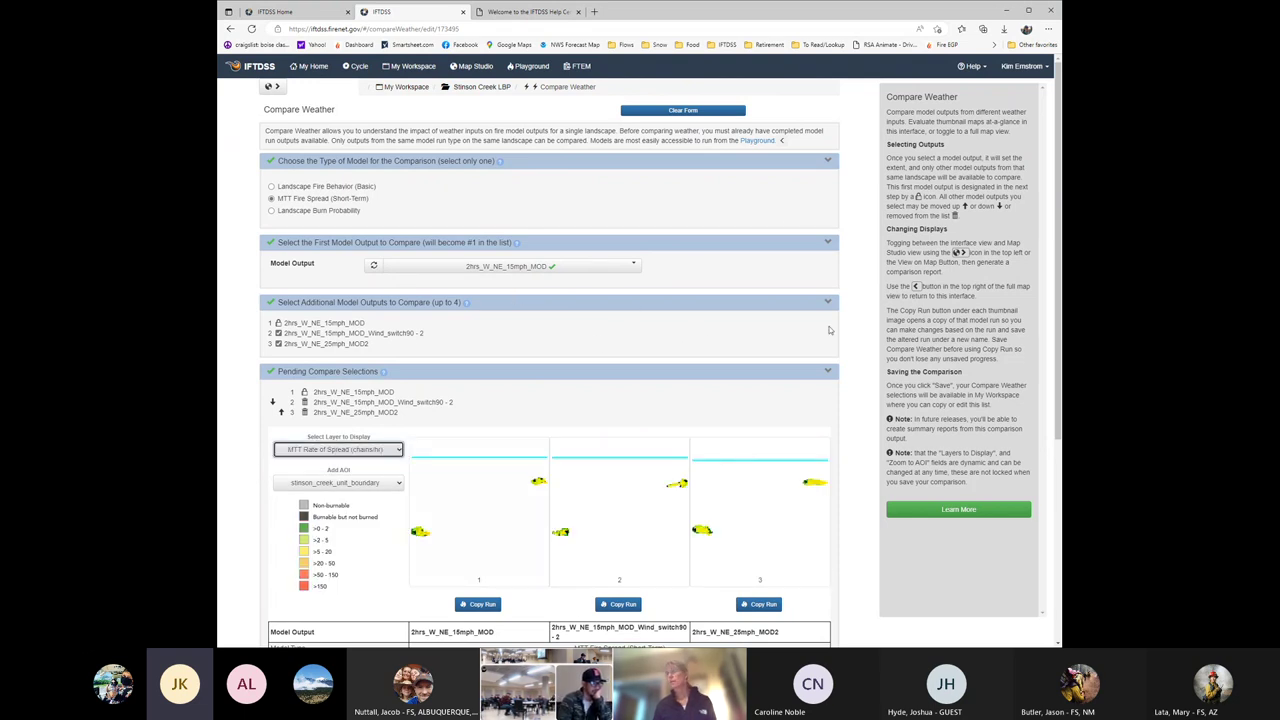
Step: Review the input table of the compared runs and move 2hrs_W_NE_25mph_MOD2 up to second place in the pending selections
scroll(851, 325, down, 5)
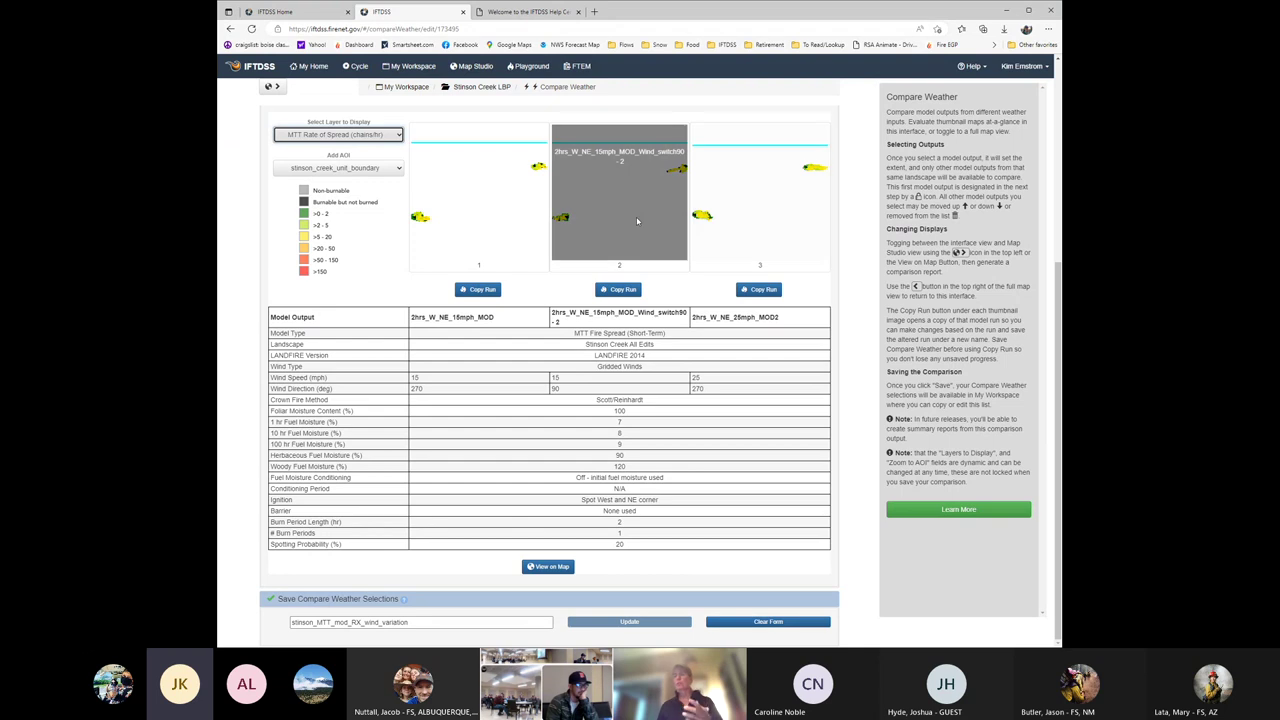
scroll(376, 301, up, 3)
scroll(372, 310, up, 1)
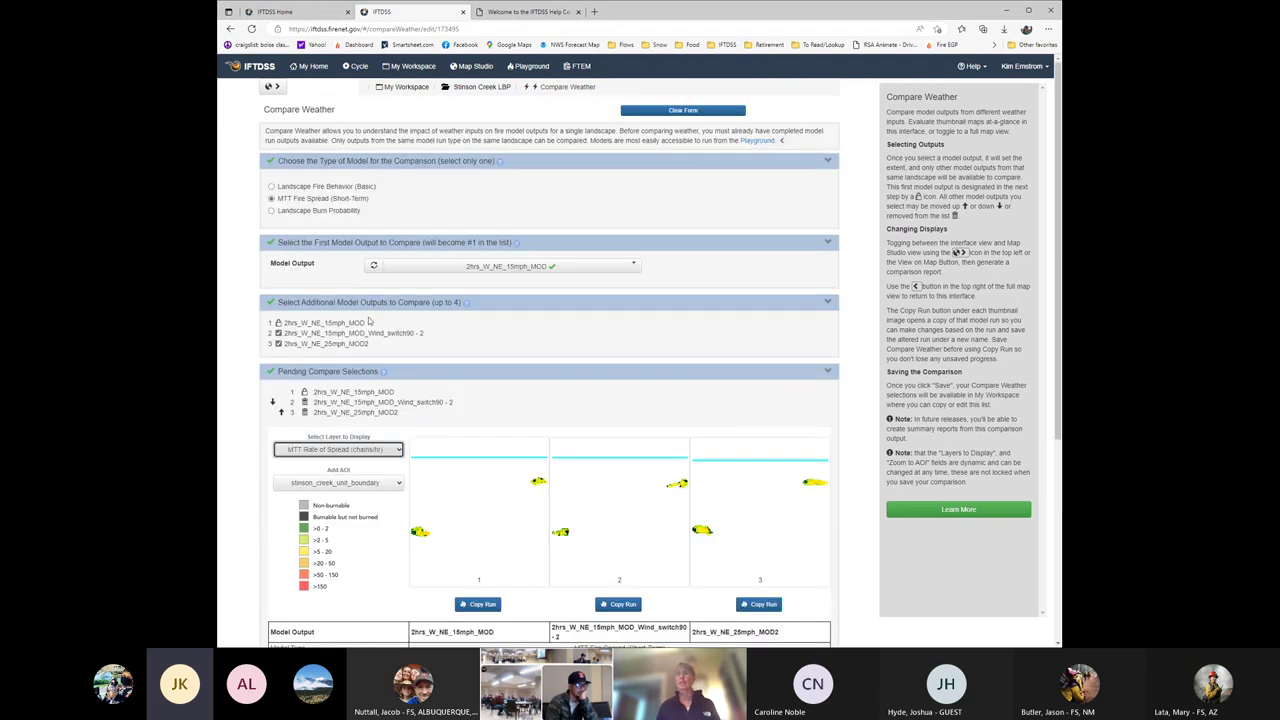
click(281, 414)
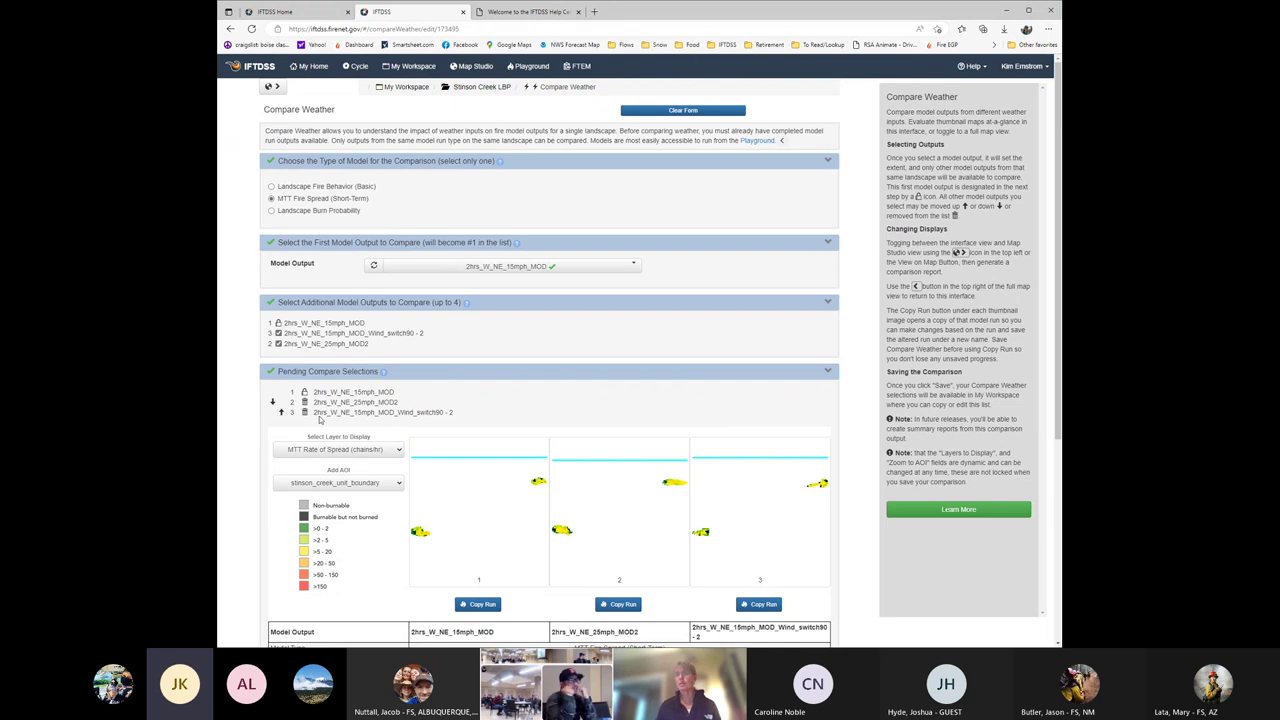
scroll(705, 409, down, 3)
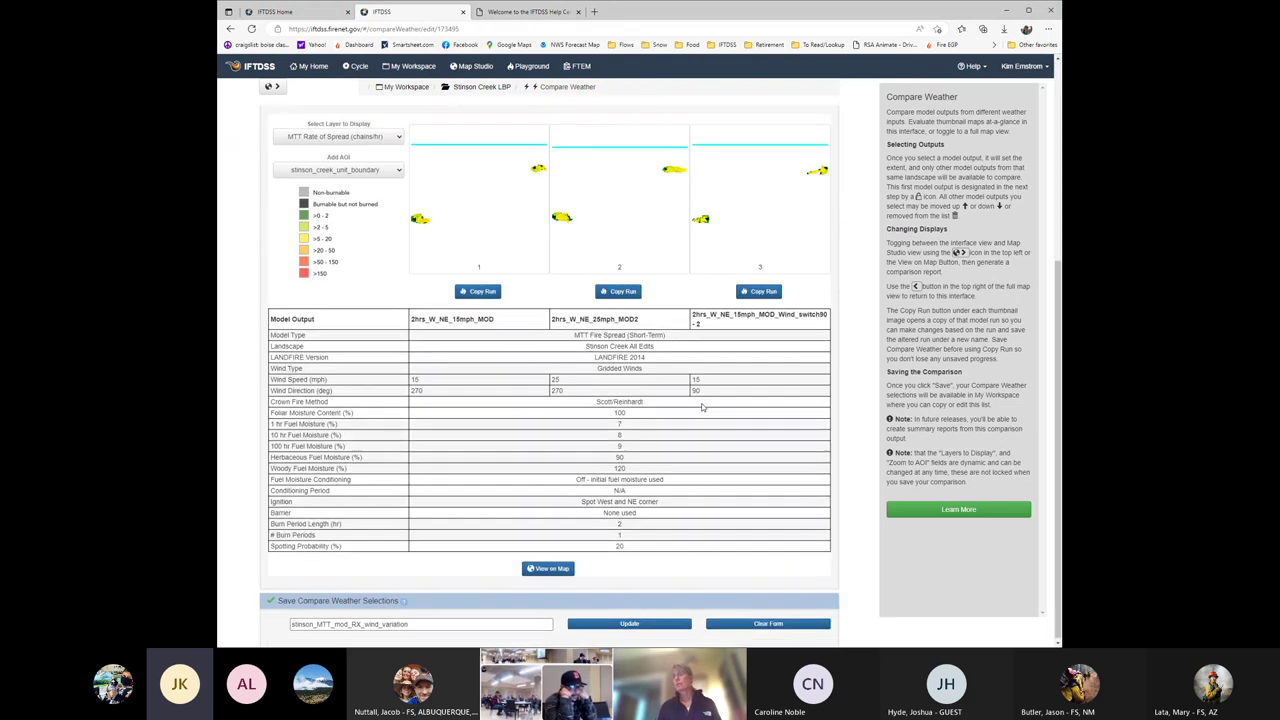
scroll(702, 407, up, 1)
scroll(680, 430, down, 1)
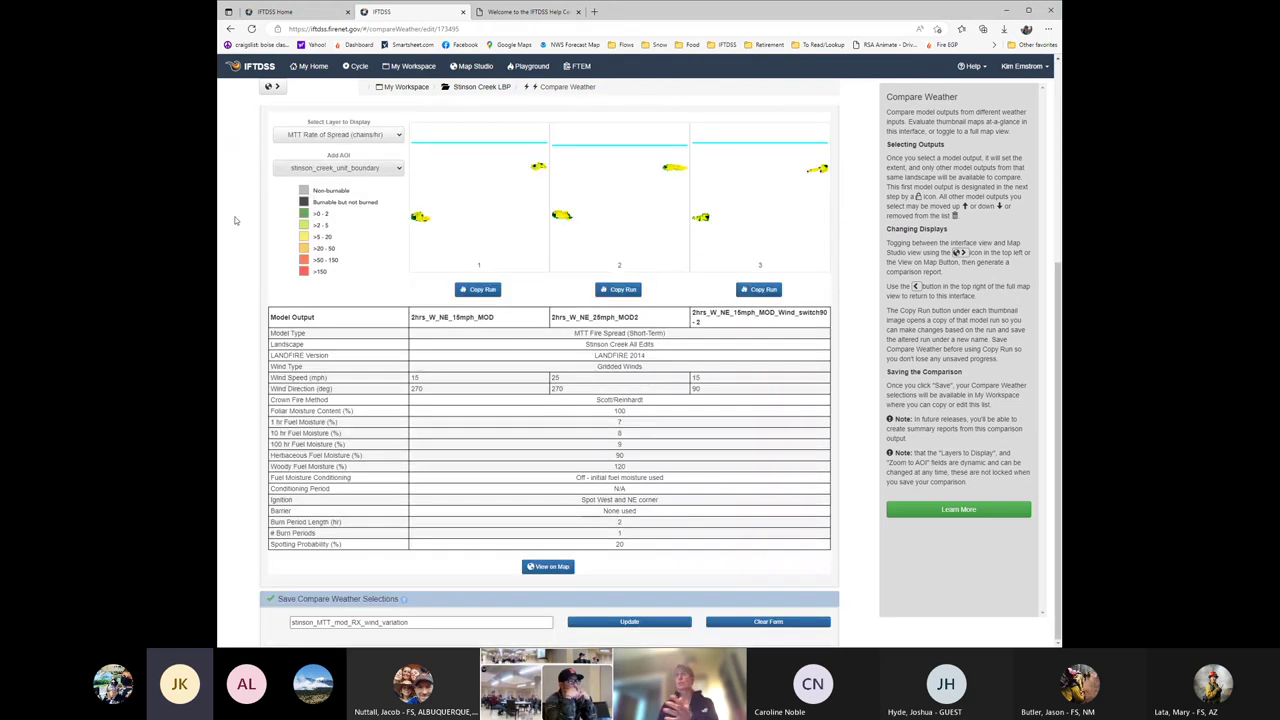
Step: View the weather comparison on the map and display only the 2hrs_W_NE_15mph_MOD run with the unit boundary
click(555, 567)
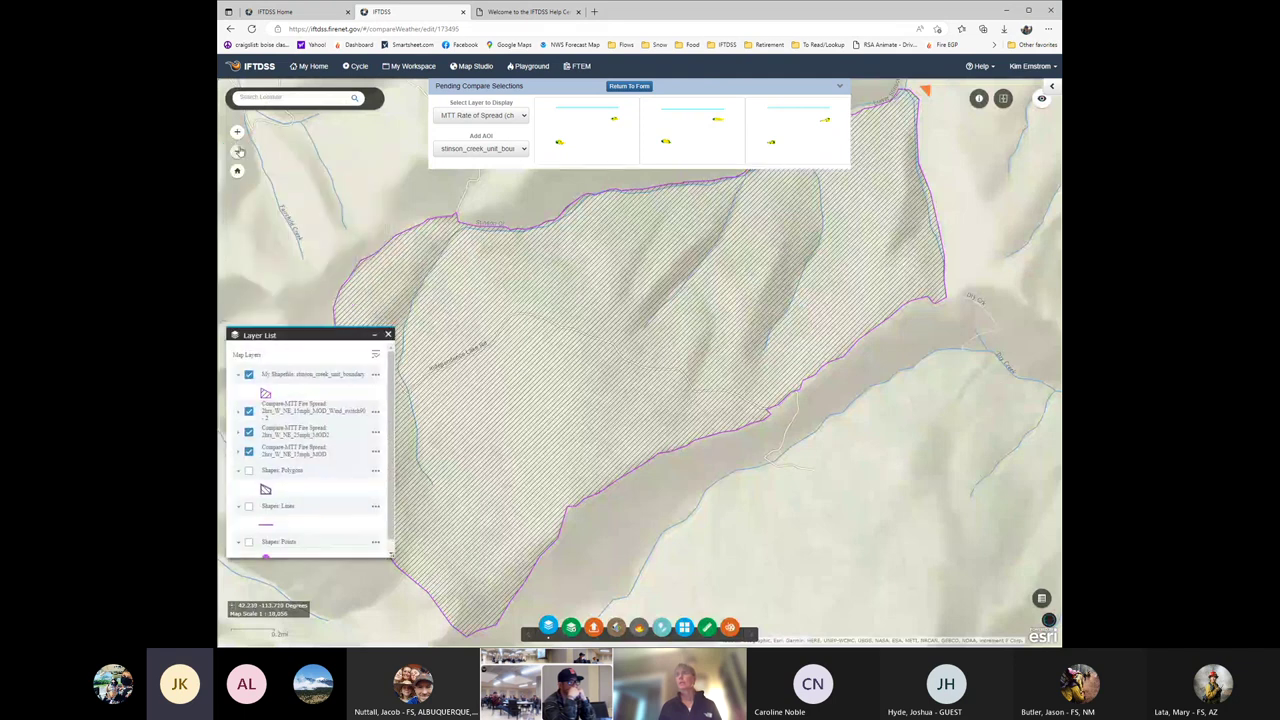
click(237, 151)
click(249, 451)
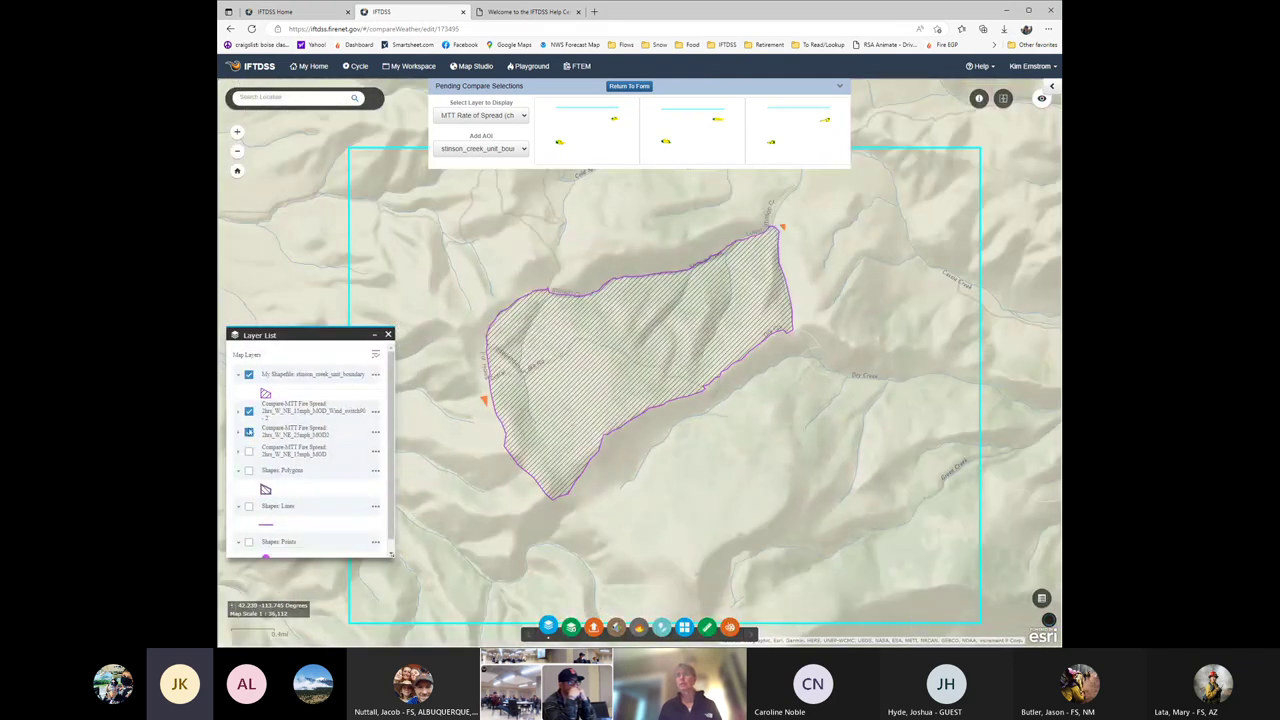
click(586, 130)
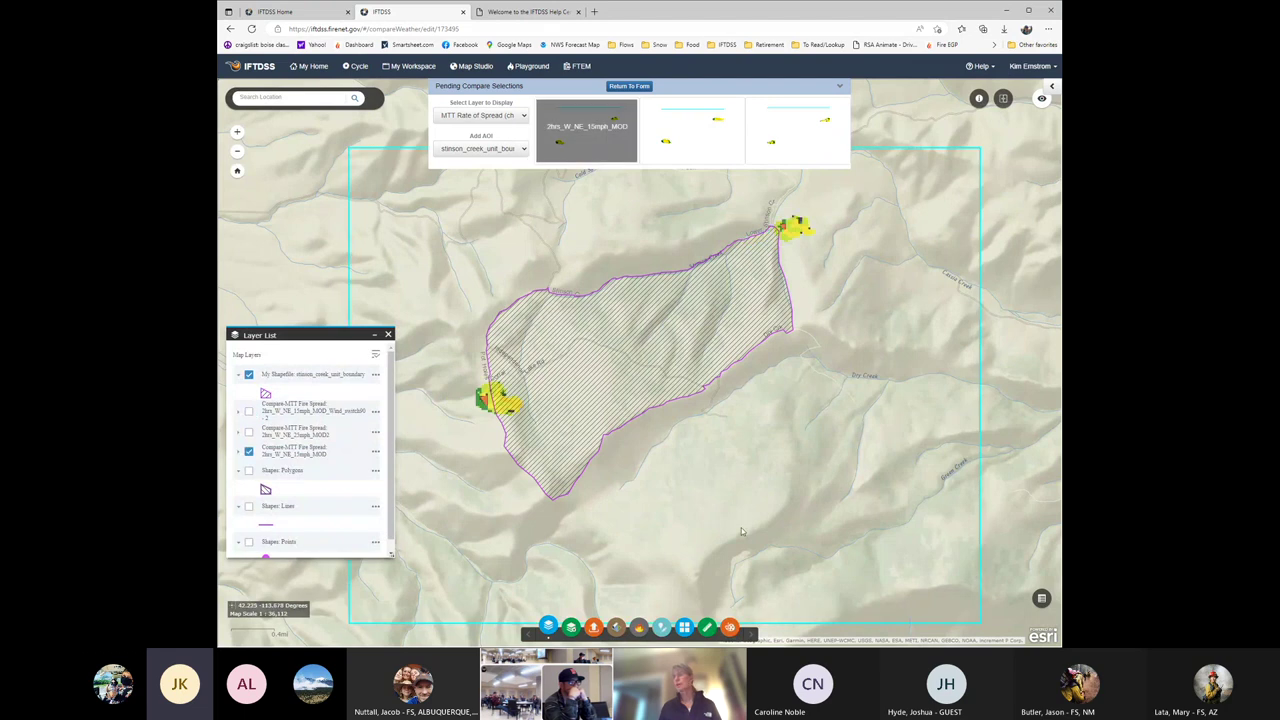
Step: Change the comparison map's basemap to Imagery with Labels and close the basemap gallery
click(684, 627)
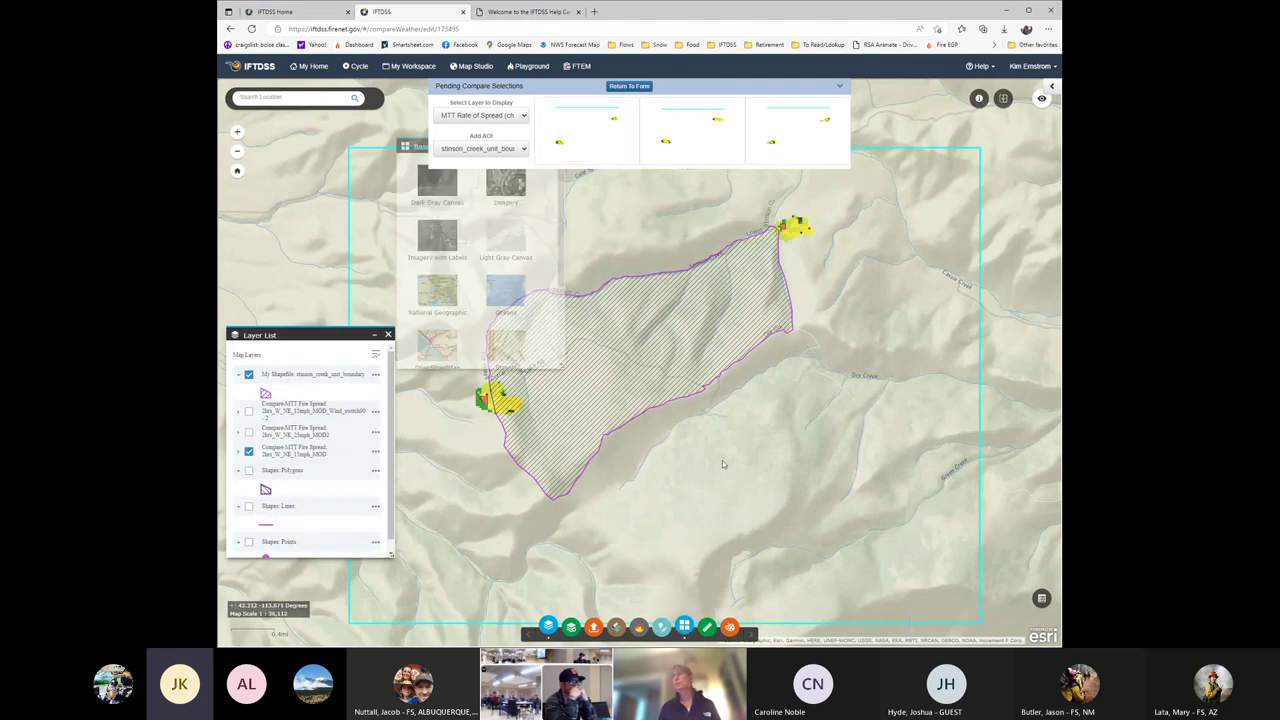
click(437, 235)
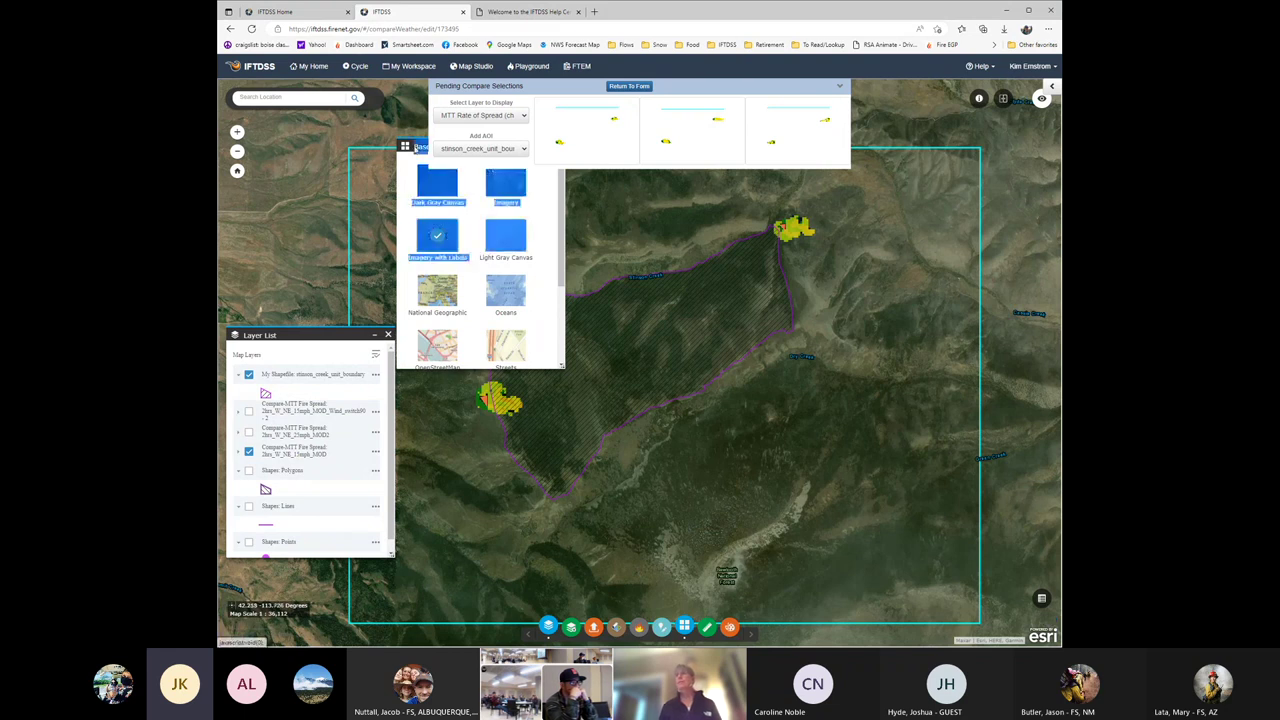
drag(415, 146, 664, 354)
click(806, 353)
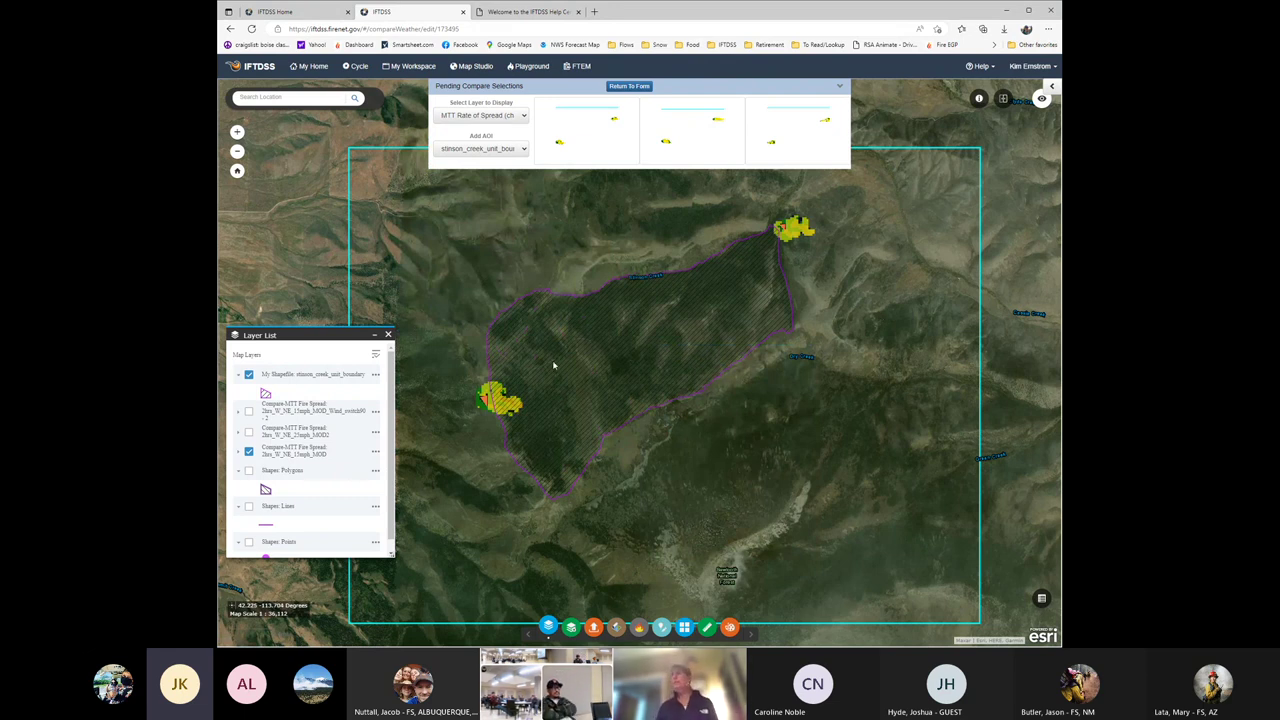
Step: Switch the comparison map to the 2hrs_W_NE_25mph_MOD2 run and on to the 2hrs_W_NE_15mph_MOD_Wind_switch90 - 2 run
click(688, 155)
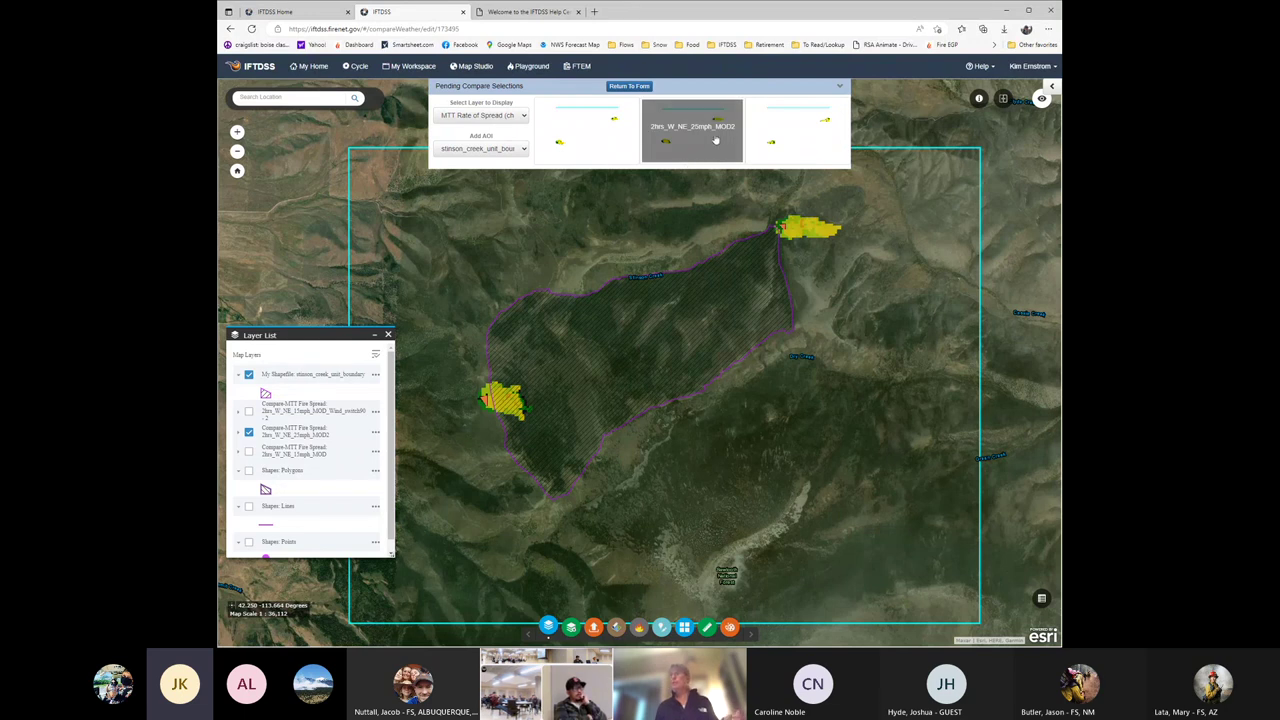
click(790, 140)
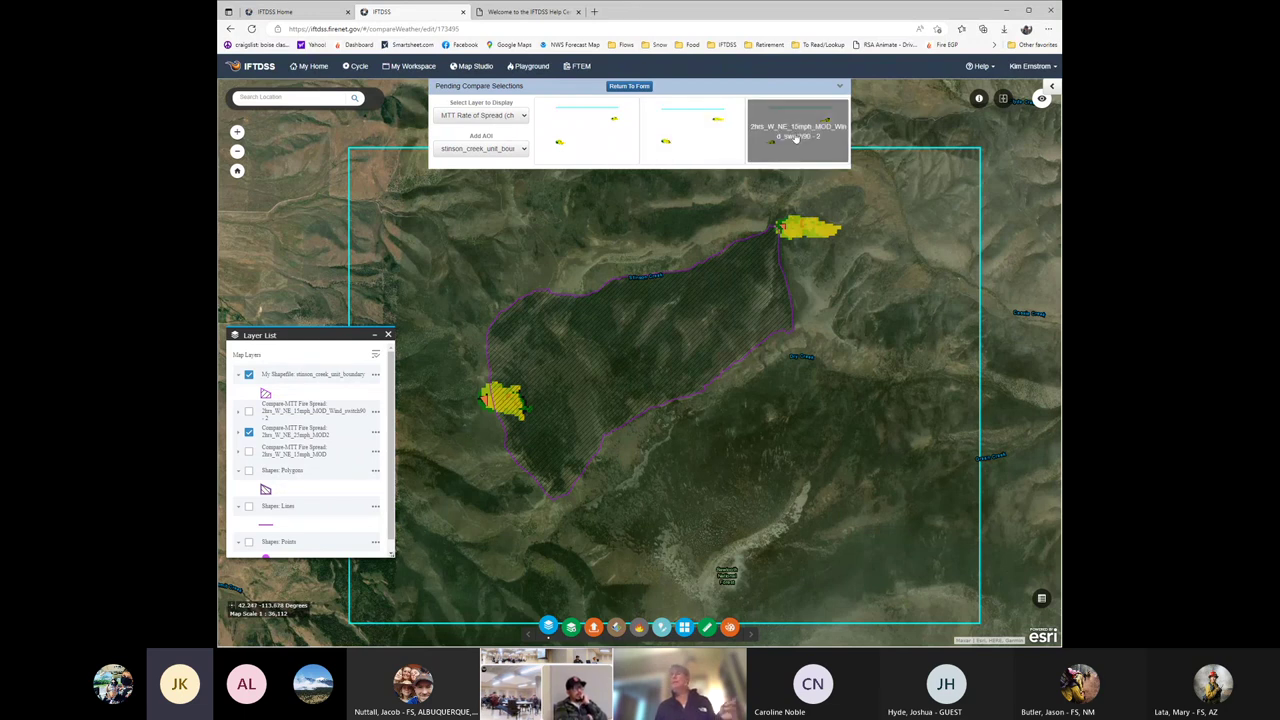
click(797, 137)
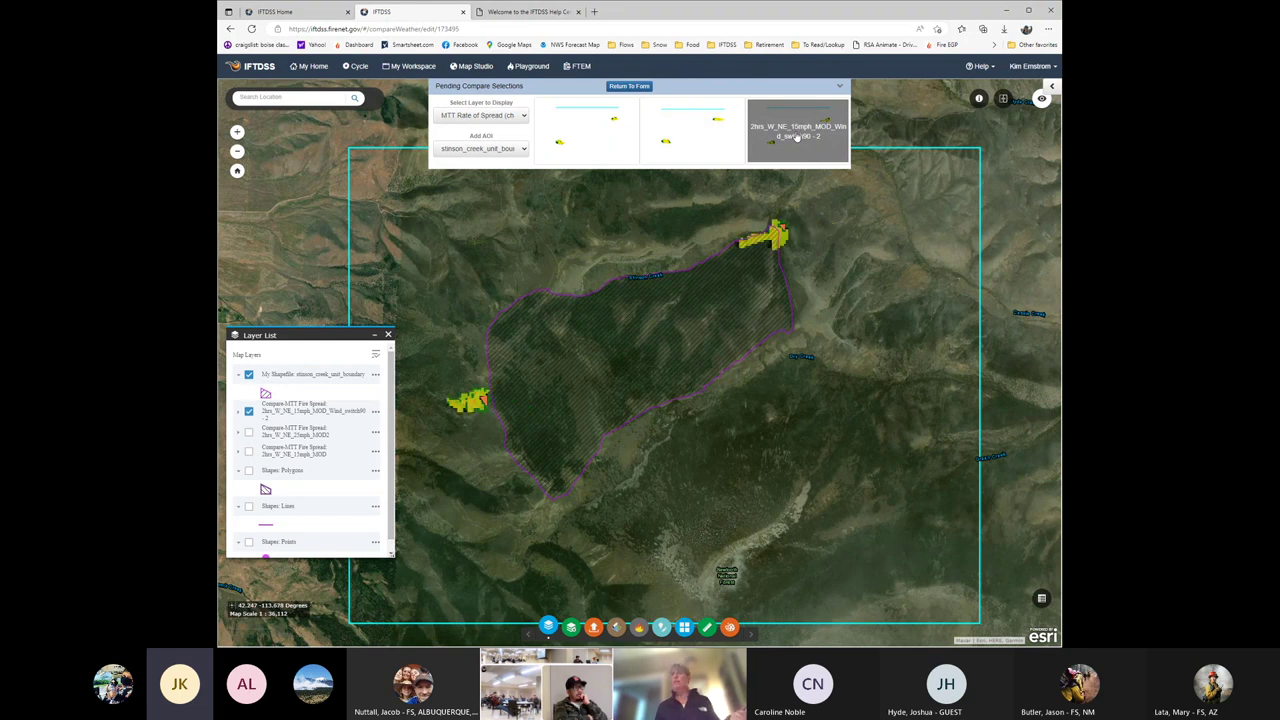